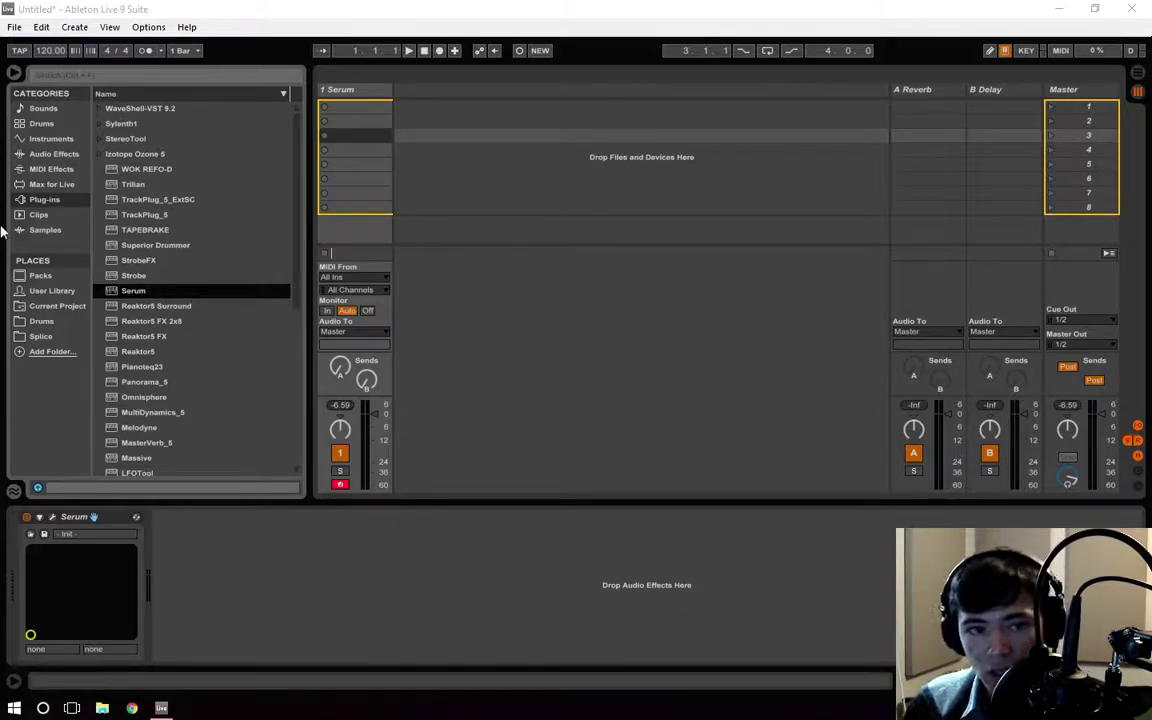
{"action": "left_click", "coordinate": [366, 97]}
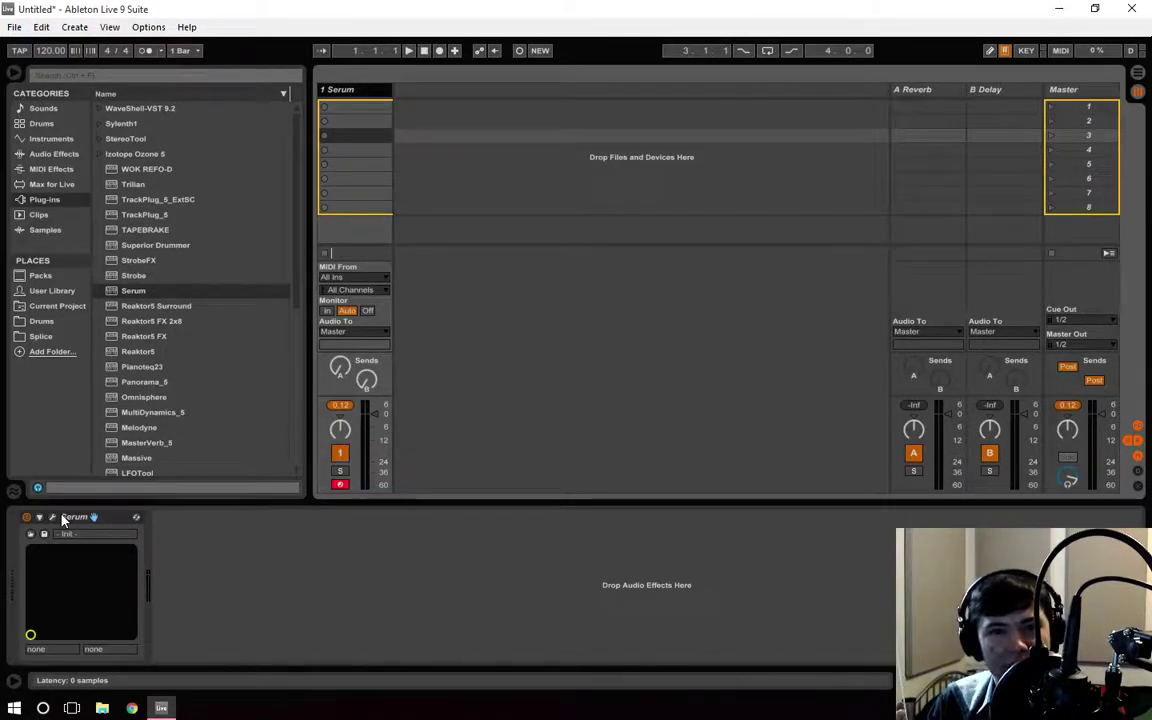
- Add EQ Eight after Serum and make band 4 a high-cut low-pass at about 2.95 kHz
{"action": "left_click", "coordinate": [58, 155]}
{"action": "left_click_drag", "start_coordinate": [131, 248], "coordinate": [315, 606]}
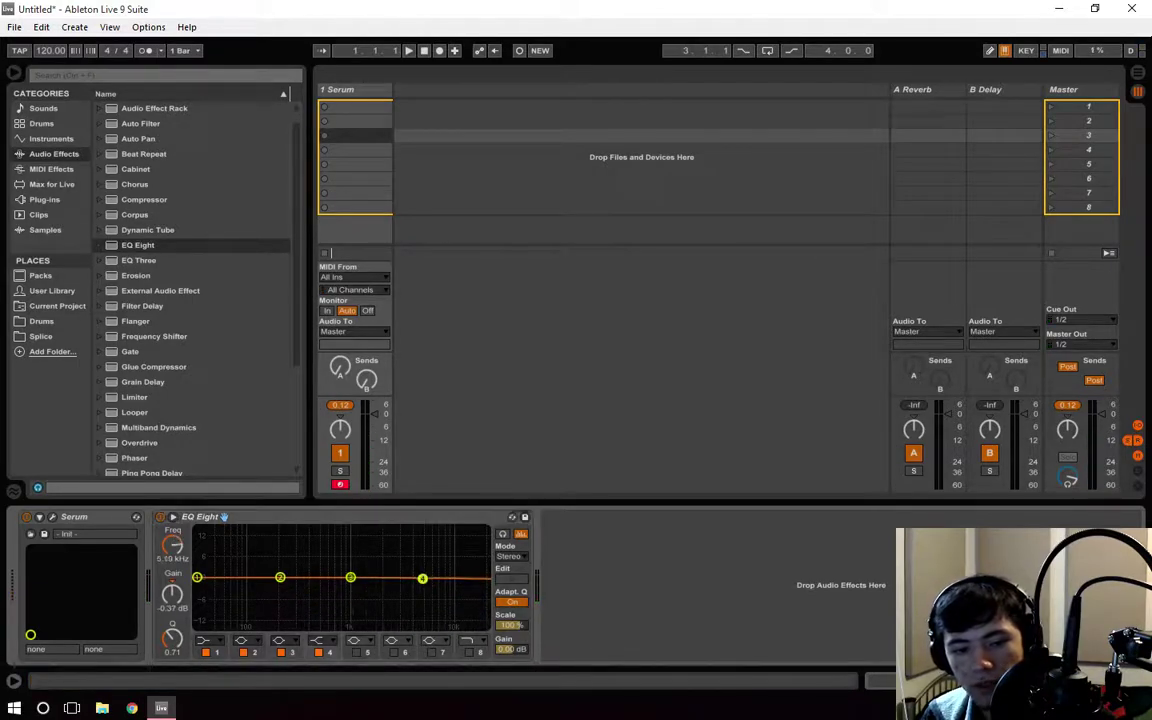
{"action": "left_click_drag", "start_coordinate": [422, 578], "coordinate": [398, 594]}
{"action": "left_click", "coordinate": [318, 640]}
{"action": "left_click", "coordinate": [333, 625]}
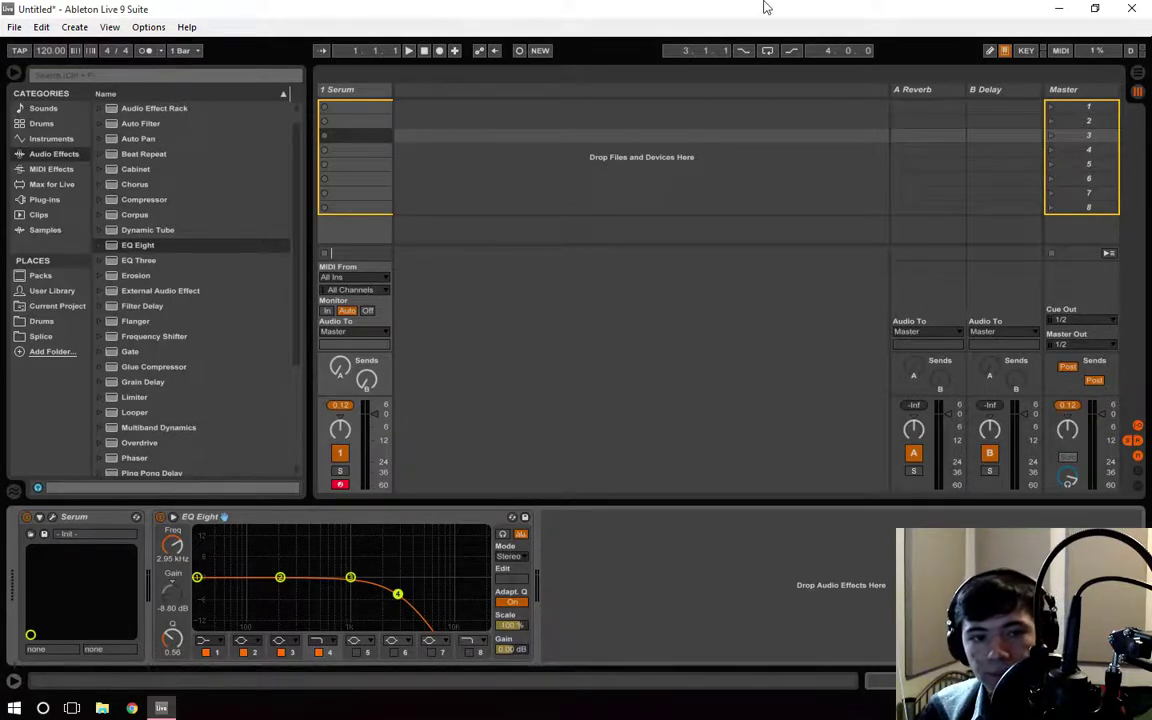
- Load iZotope Ozone 5 Reverb from the Plug-ins folder onto the Serum track after EQ Eight
{"action": "scroll", "coordinate": [174, 262], "scroll_direction": "down", "scroll_amount": 3}
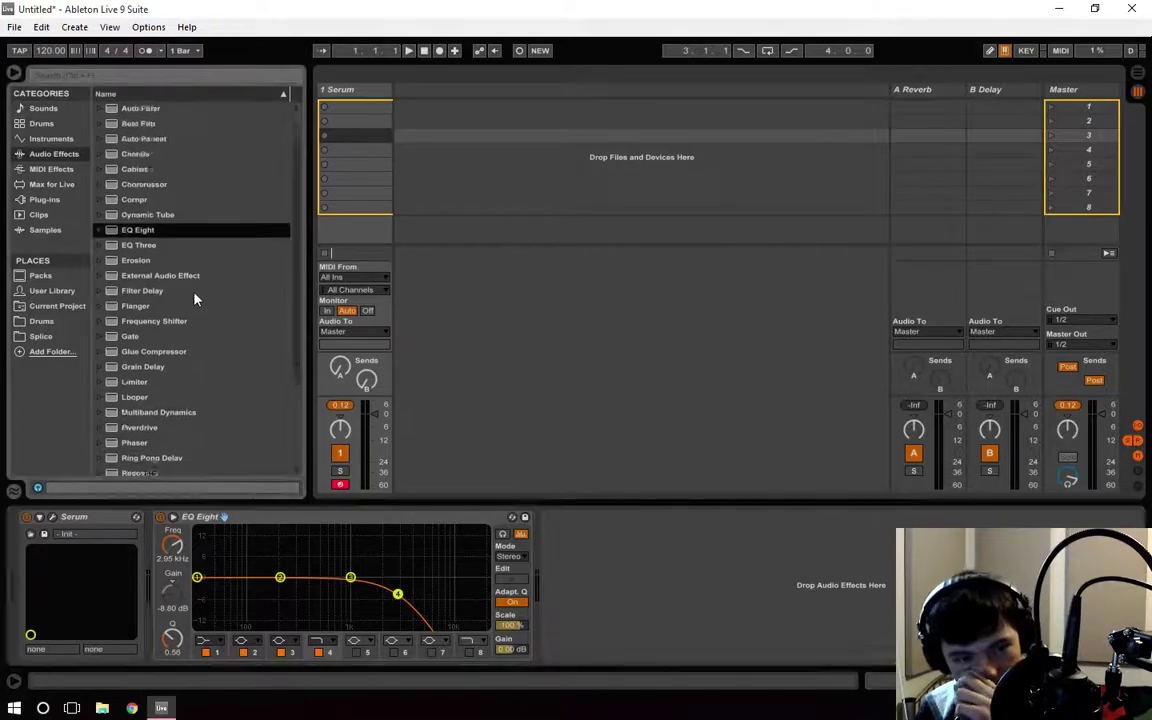
{"action": "left_click", "coordinate": [52, 169]}
{"action": "left_click", "coordinate": [52, 200]}
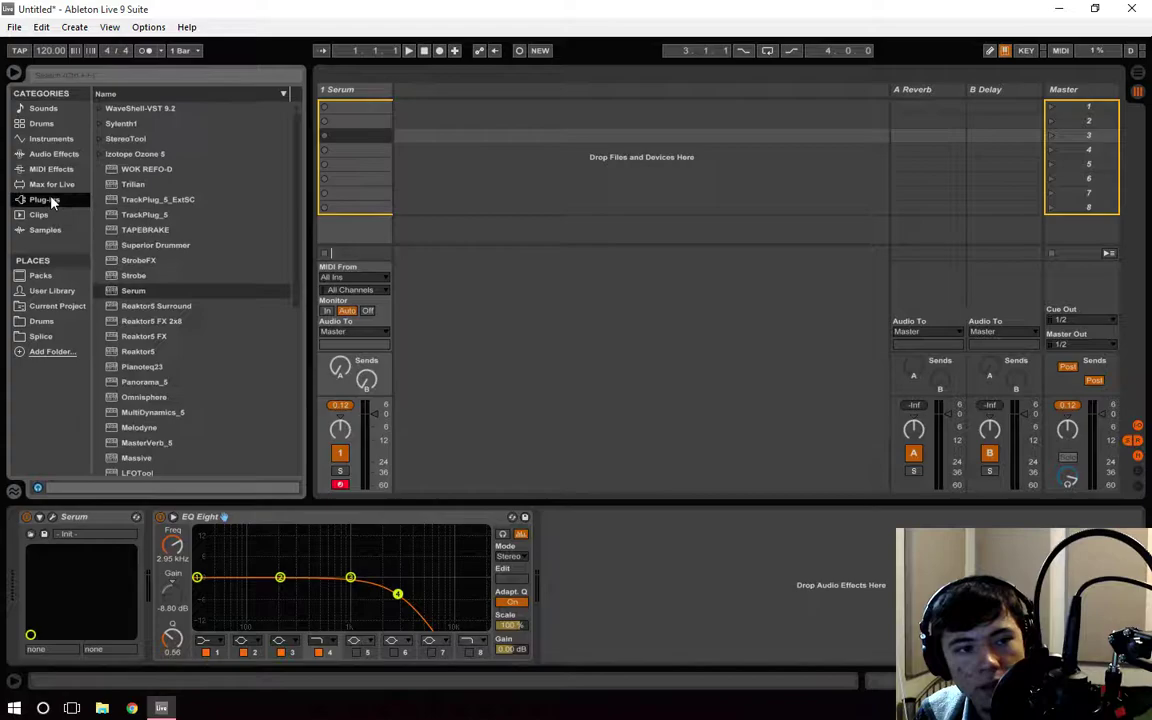
{"action": "left_click", "coordinate": [100, 155]}
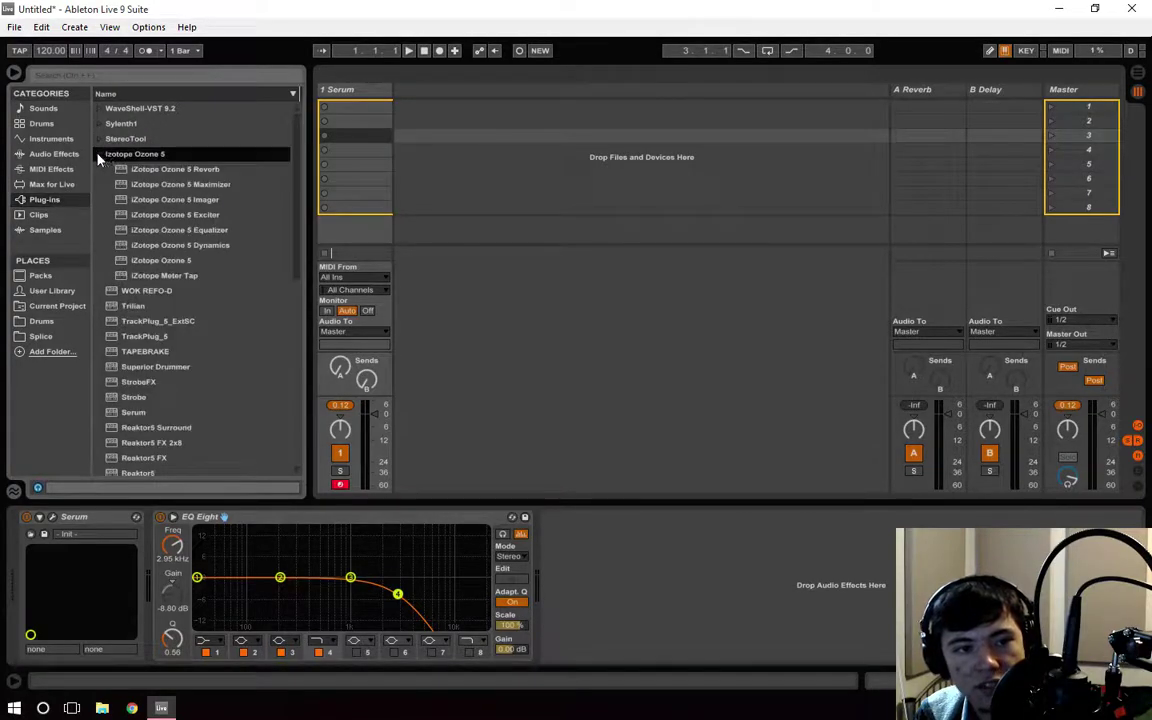
{"action": "left_click", "coordinate": [175, 172]}
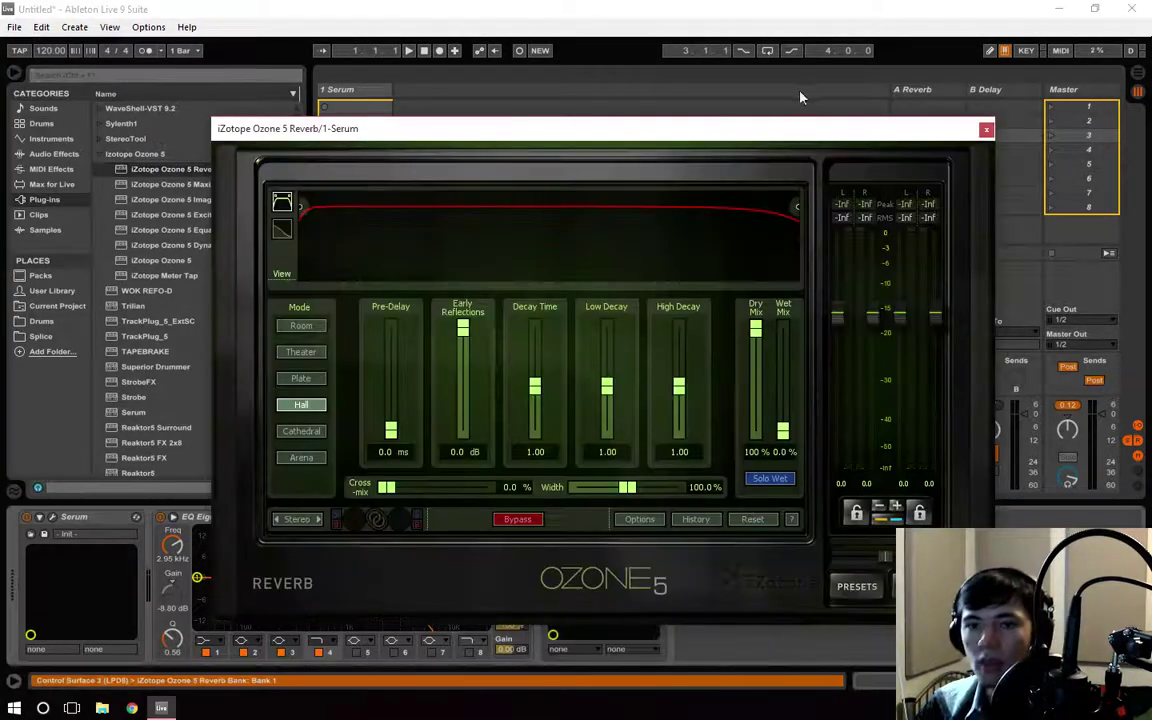
{"action": "left_click_drag", "start_coordinate": [784, 123], "coordinate": [760, 88]}
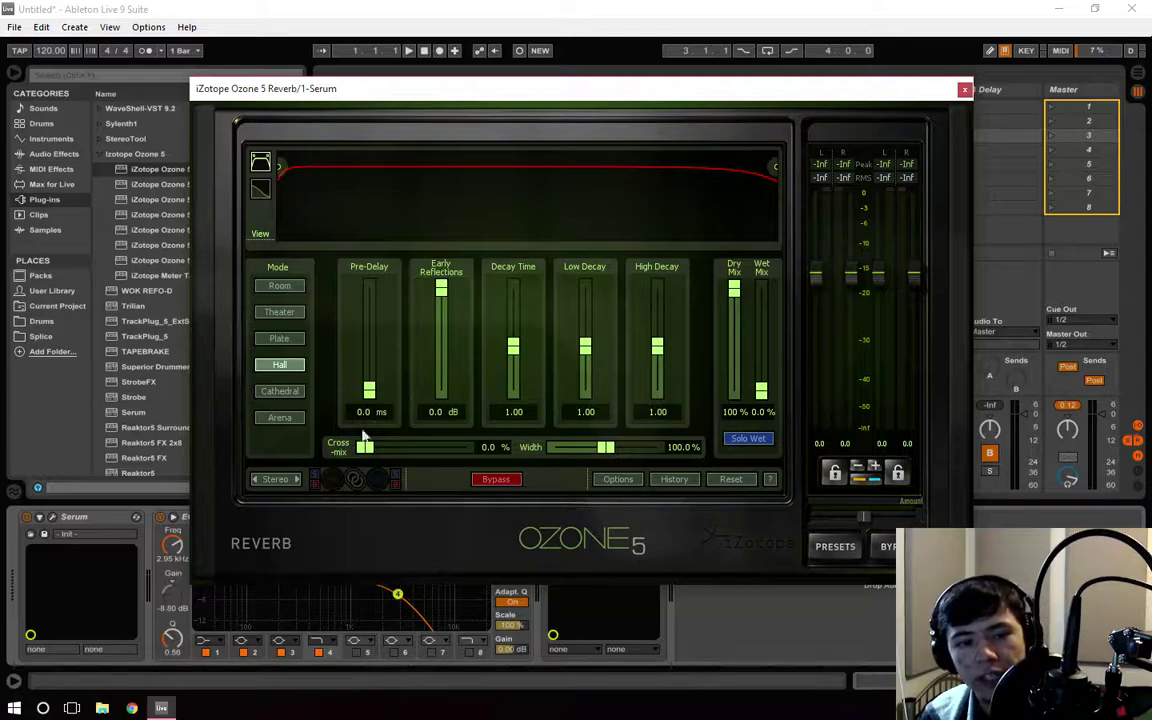
- Set the Ozone reverb pre-delay to 76.6 ms and wet mix to 100%, keeping dry at 100%
{"action": "left_click_drag", "start_coordinate": [370, 392], "coordinate": [370, 348]}
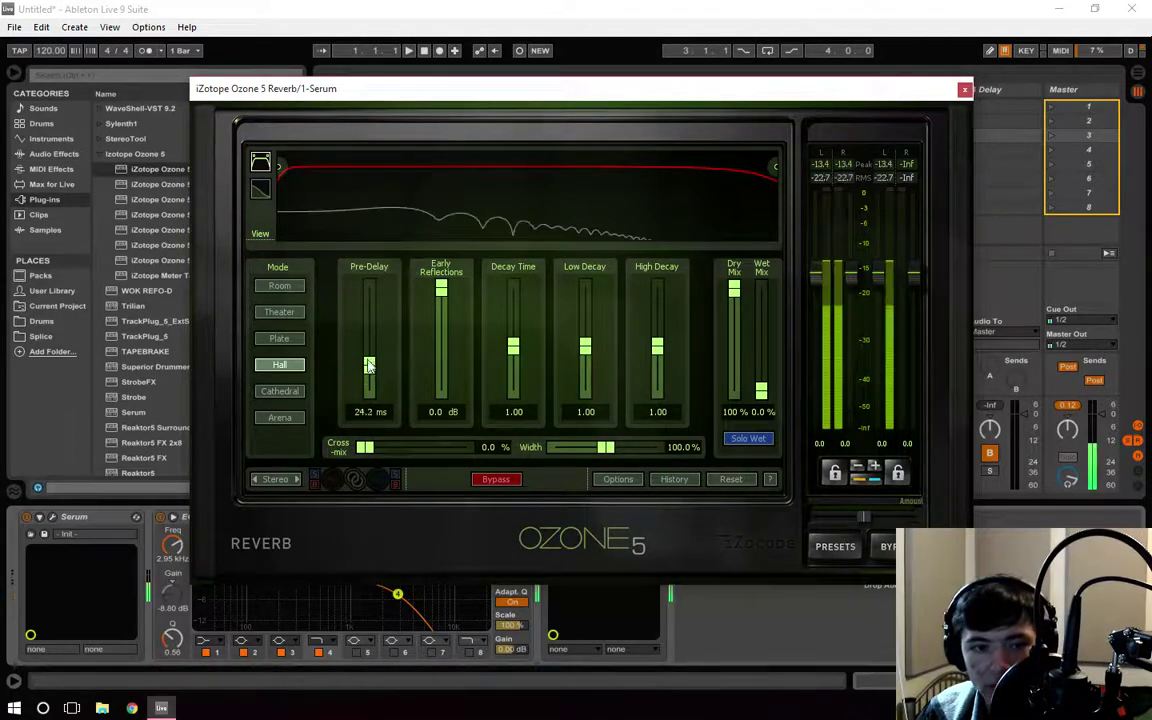
{"action": "left_click_drag", "start_coordinate": [761, 391], "coordinate": [761, 318]}
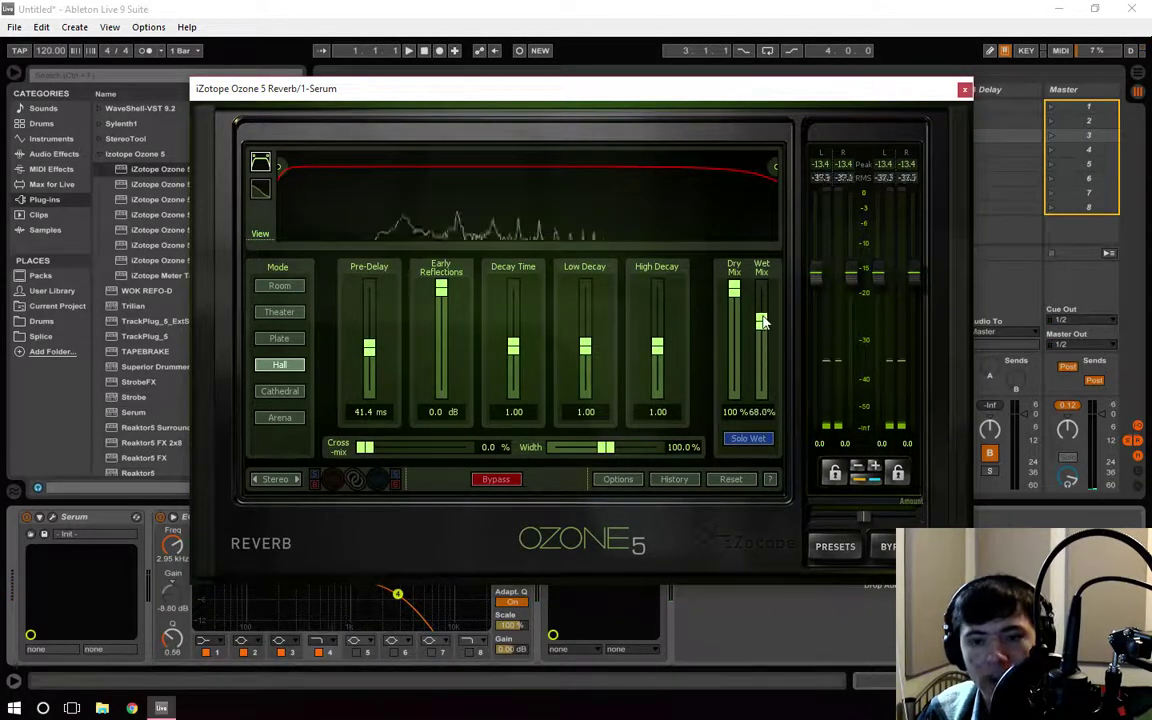
{"action": "left_click_drag", "start_coordinate": [370, 348], "coordinate": [372, 322]}
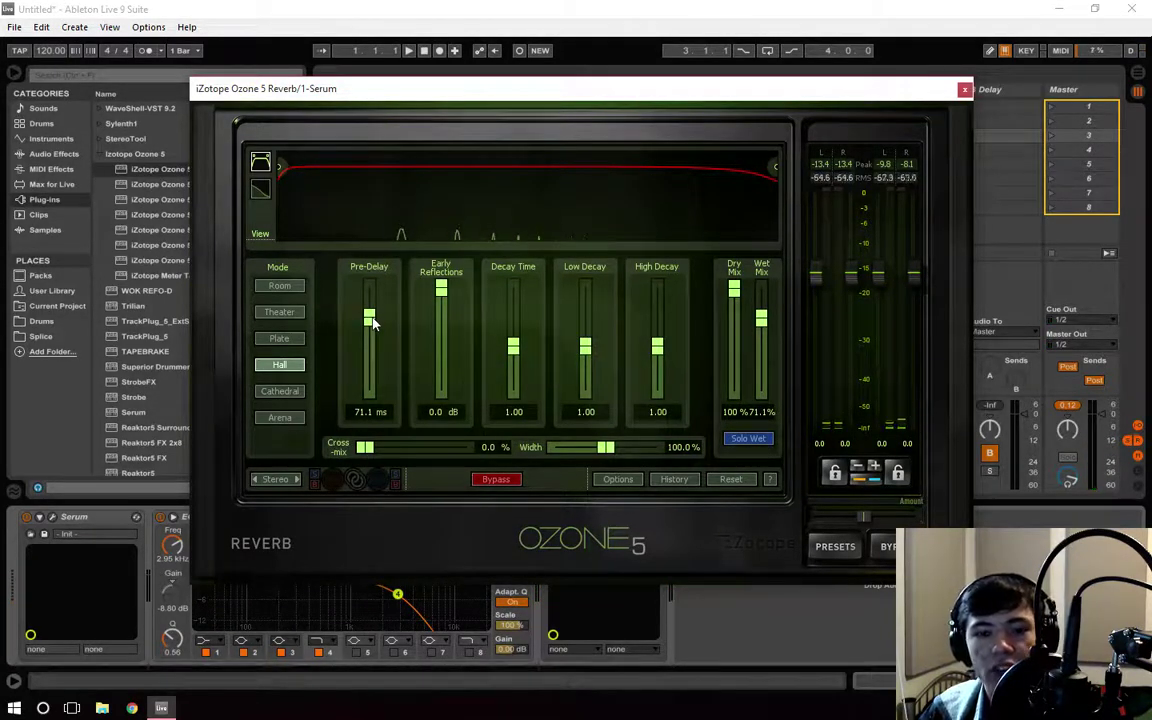
{"action": "left_click_drag", "start_coordinate": [372, 322], "coordinate": [380, 318]}
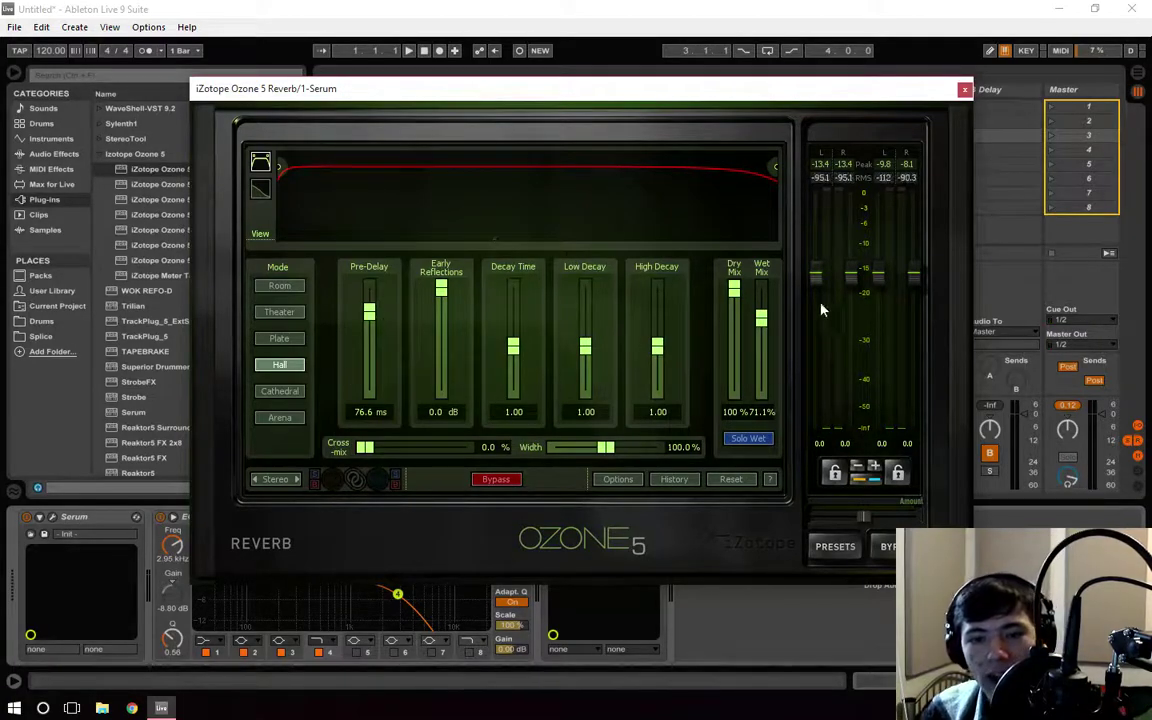
{"action": "left_click_drag", "start_coordinate": [761, 318], "coordinate": [763, 283]}
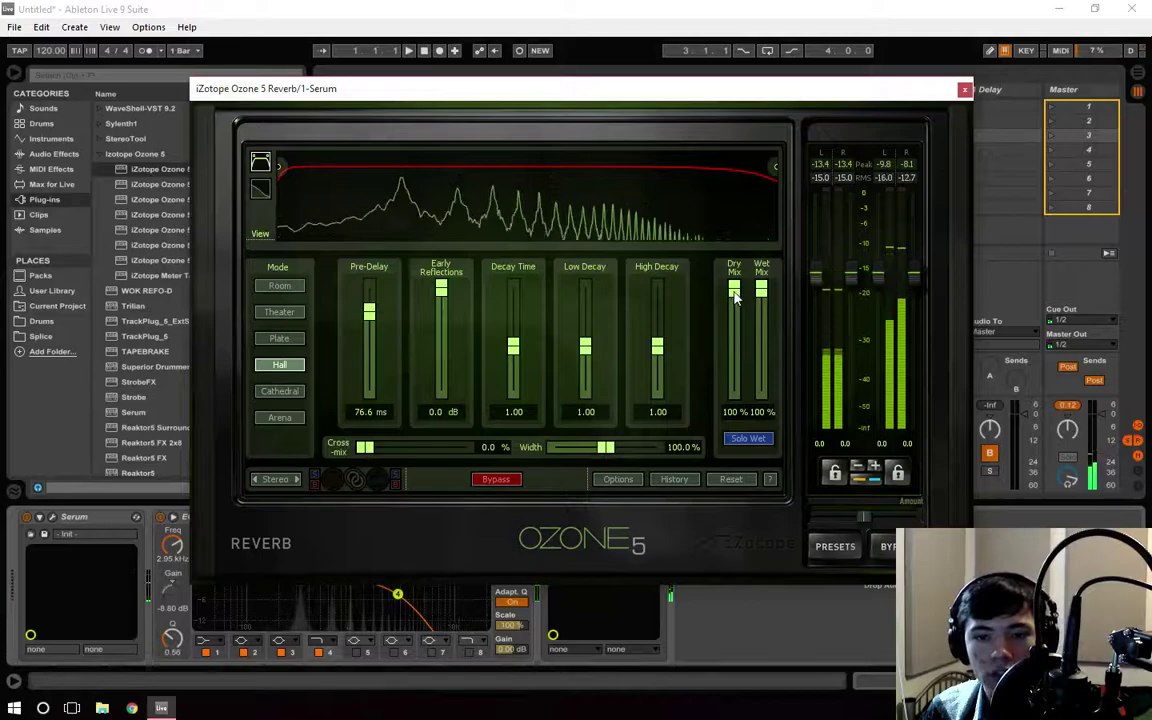
{"action": "left_click_drag", "start_coordinate": [733, 286], "coordinate": [738, 333]}
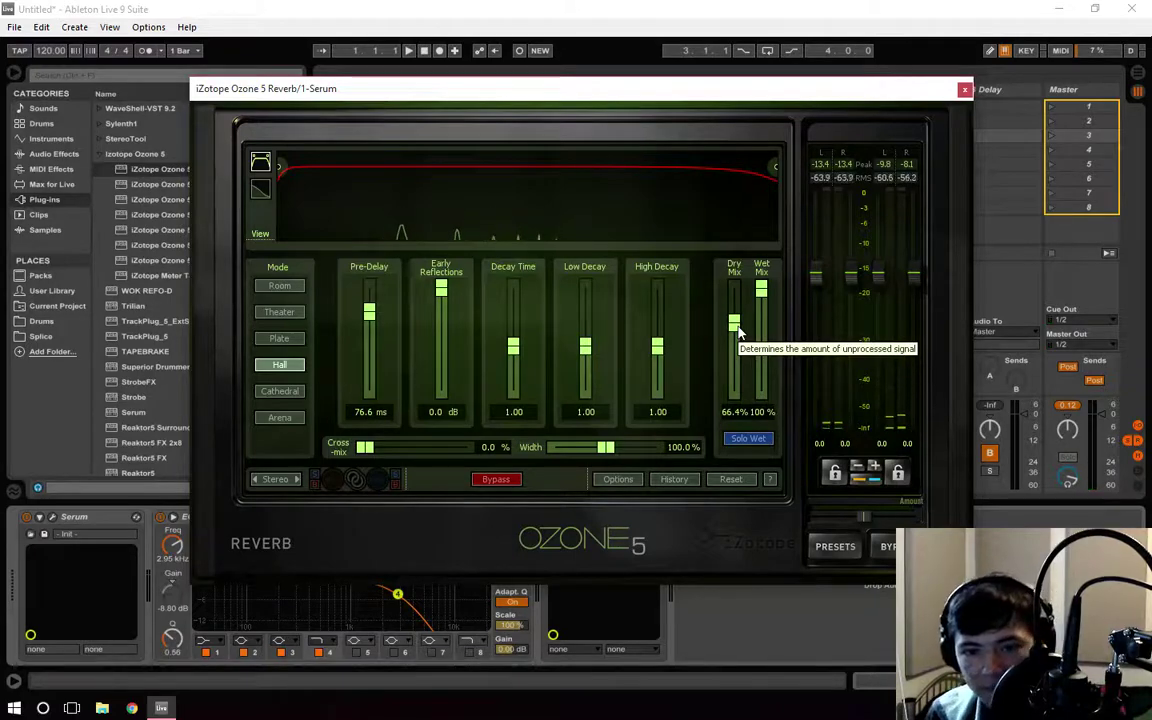
{"action": "left_click_drag", "start_coordinate": [738, 333], "coordinate": [710, 118]}
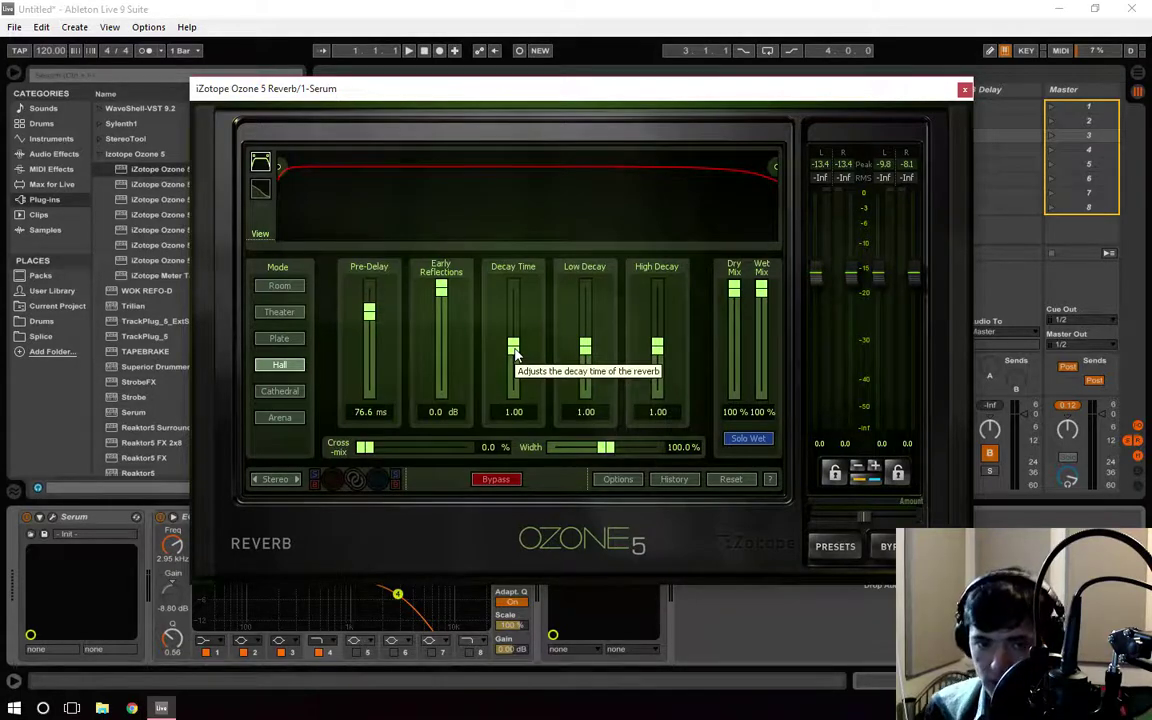
- Raise the reverb decay time to 2.00 and drop early reflections to -30.0 dB
{"action": "left_click_drag", "start_coordinate": [515, 353], "coordinate": [538, 308]}
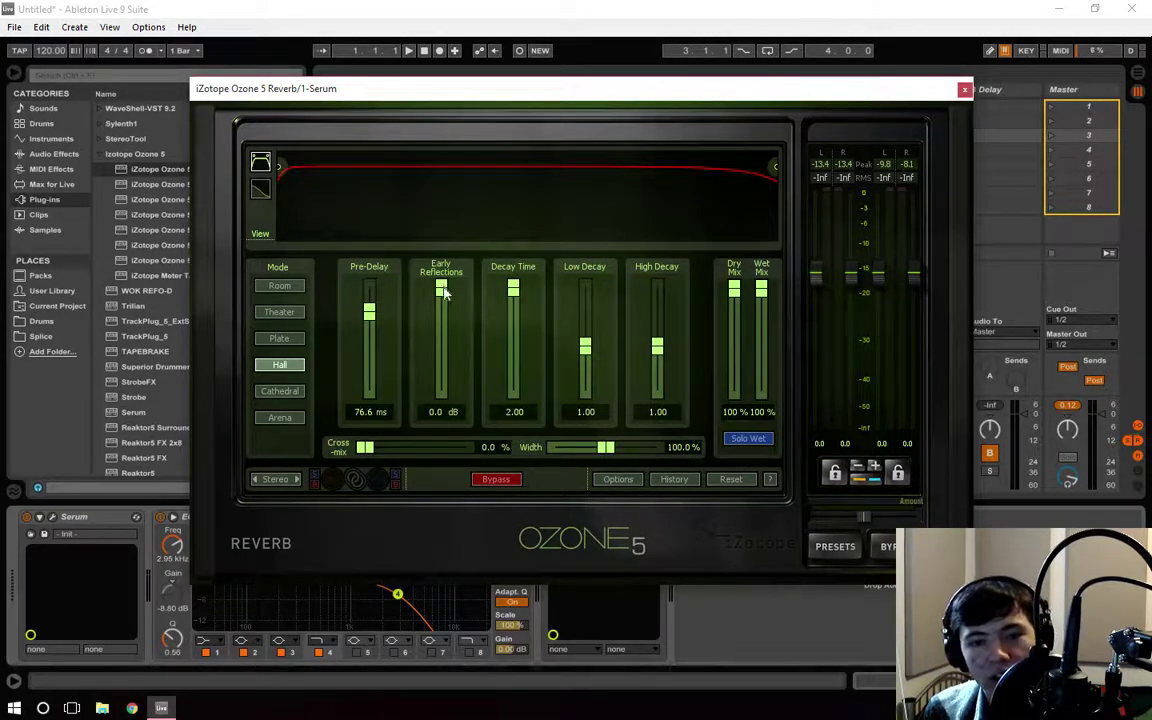
{"action": "left_click_drag", "start_coordinate": [441, 294], "coordinate": [433, 412]}
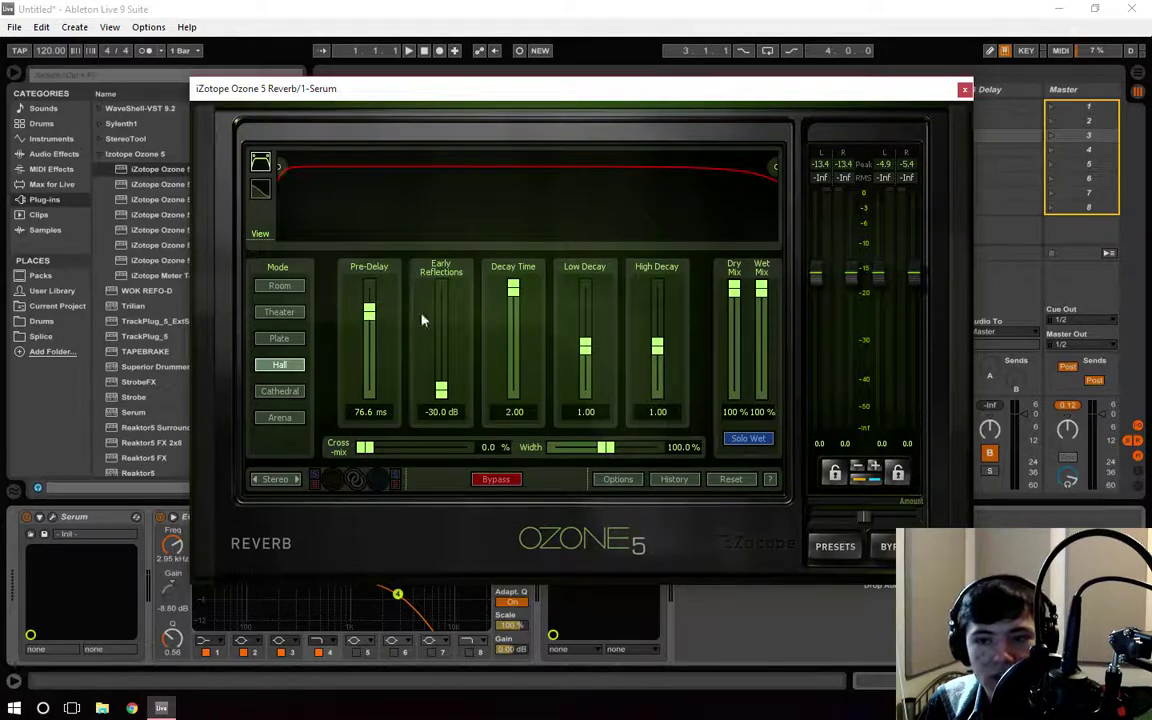
- Lower the reverb wet mix to 16.4% and cut the pre-delay to 3.9 ms
{"action": "left_click_drag", "start_coordinate": [761, 289], "coordinate": [762, 378]}
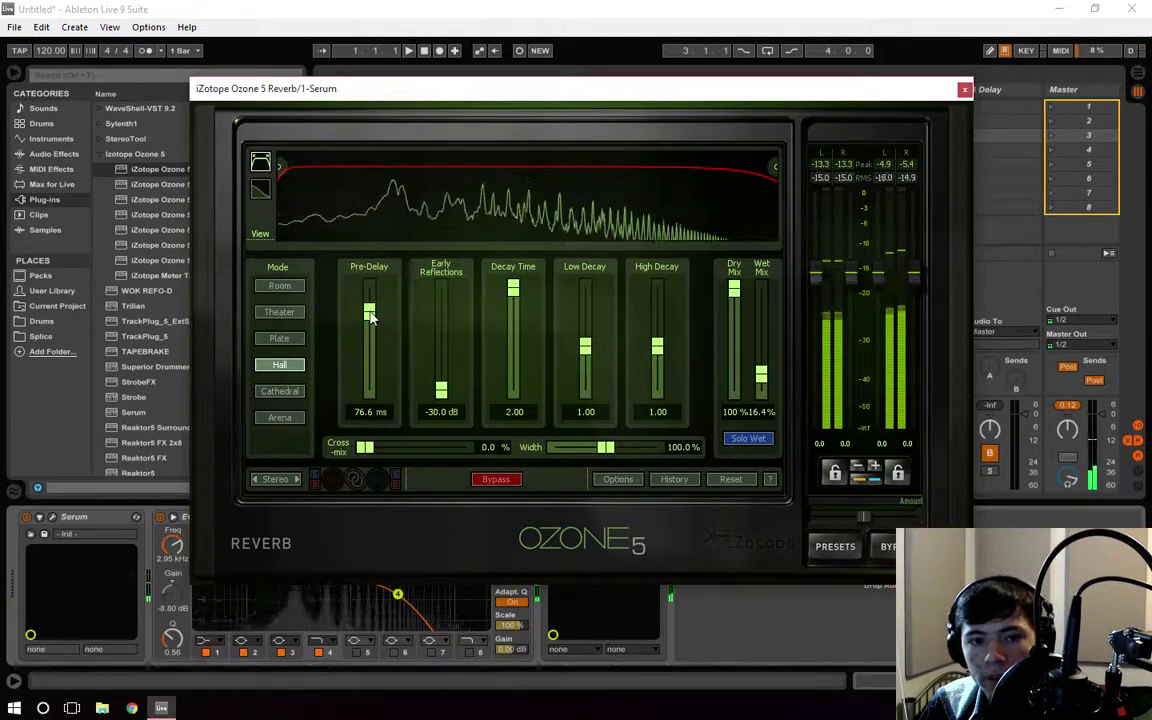
{"action": "left_click_drag", "start_coordinate": [370, 316], "coordinate": [378, 382]}
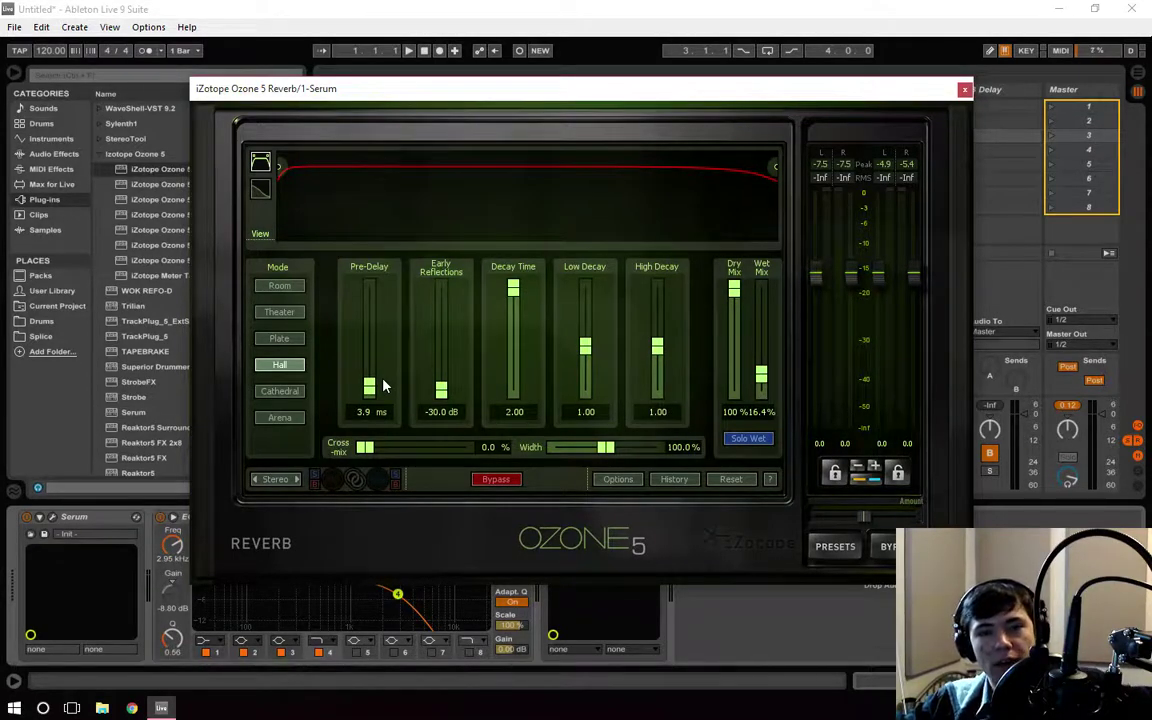
- Close the Ozone window and add Simple Delay after the reverb, with the left delay at 1
{"action": "left_click", "coordinate": [964, 89]}
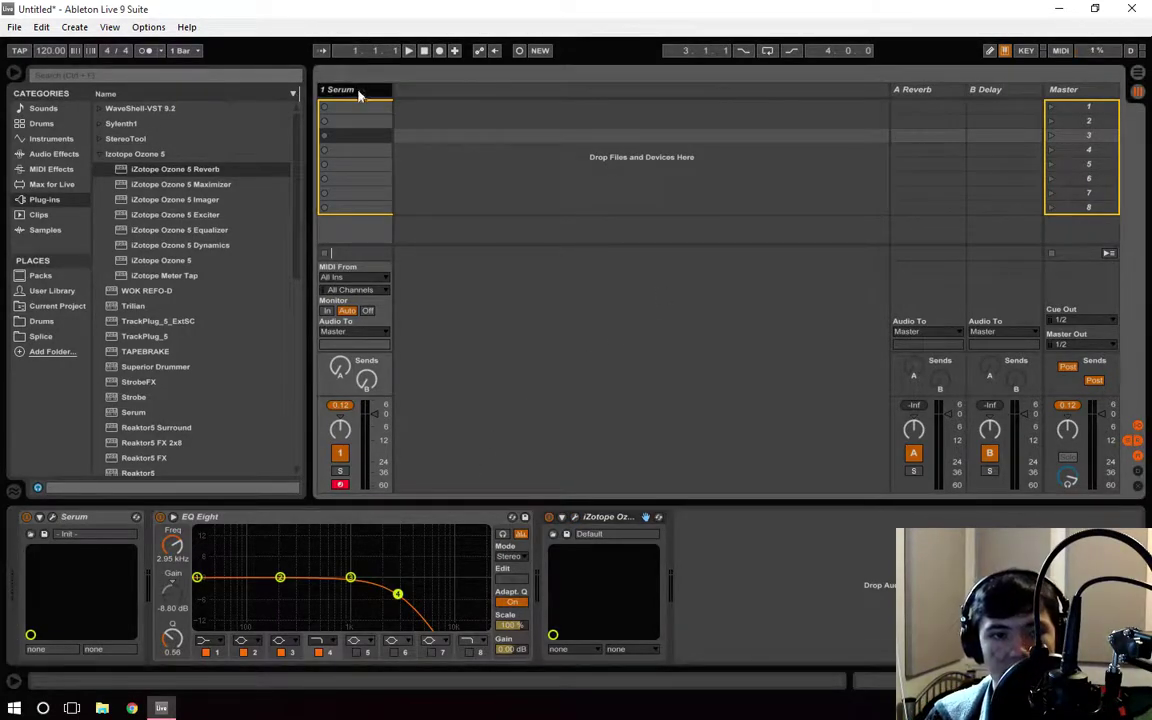
{"action": "left_click", "coordinate": [100, 155]}
{"action": "scroll", "coordinate": [100, 174], "scroll_direction": "down", "scroll_amount": 5}
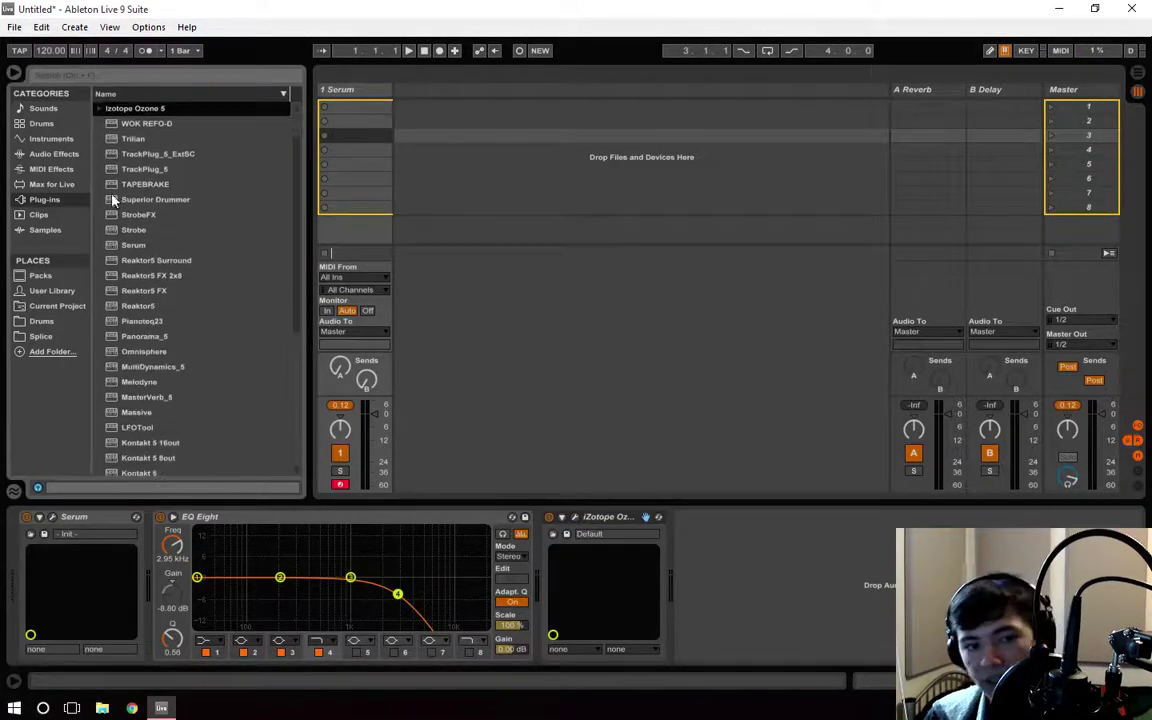
{"action": "scroll", "coordinate": [160, 327], "scroll_direction": "down", "scroll_amount": 3}
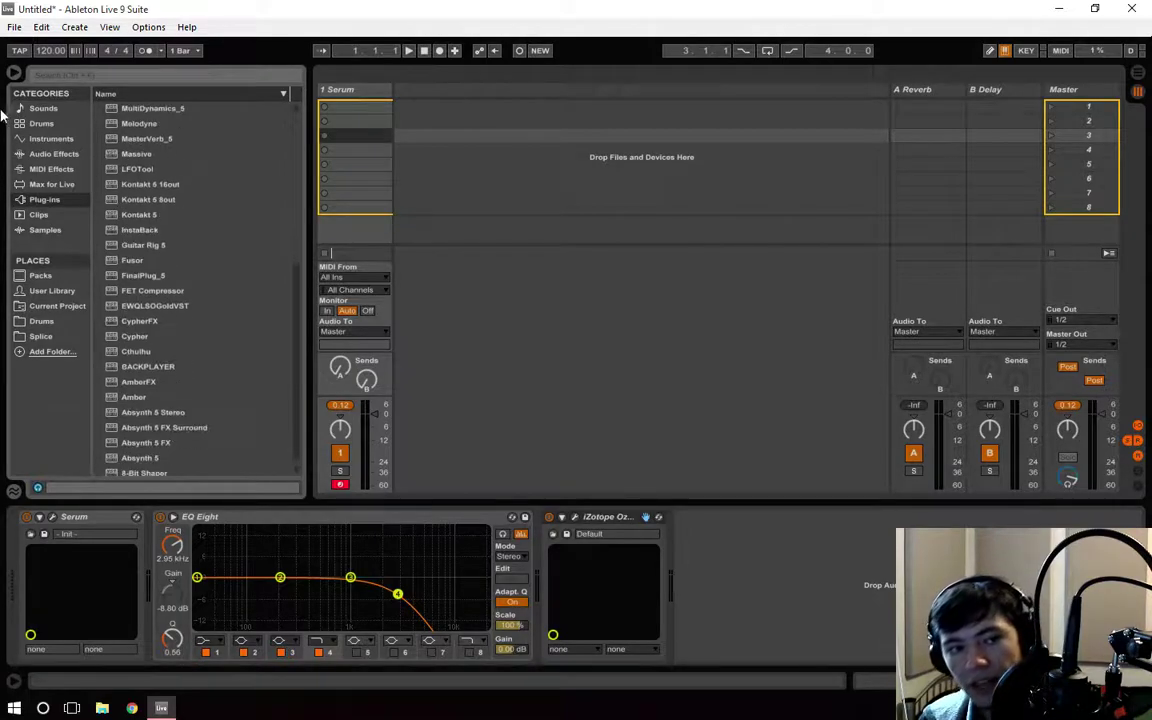
{"action": "left_click", "coordinate": [50, 153]}
{"action": "scroll", "coordinate": [208, 300], "scroll_direction": "down", "scroll_amount": 2}
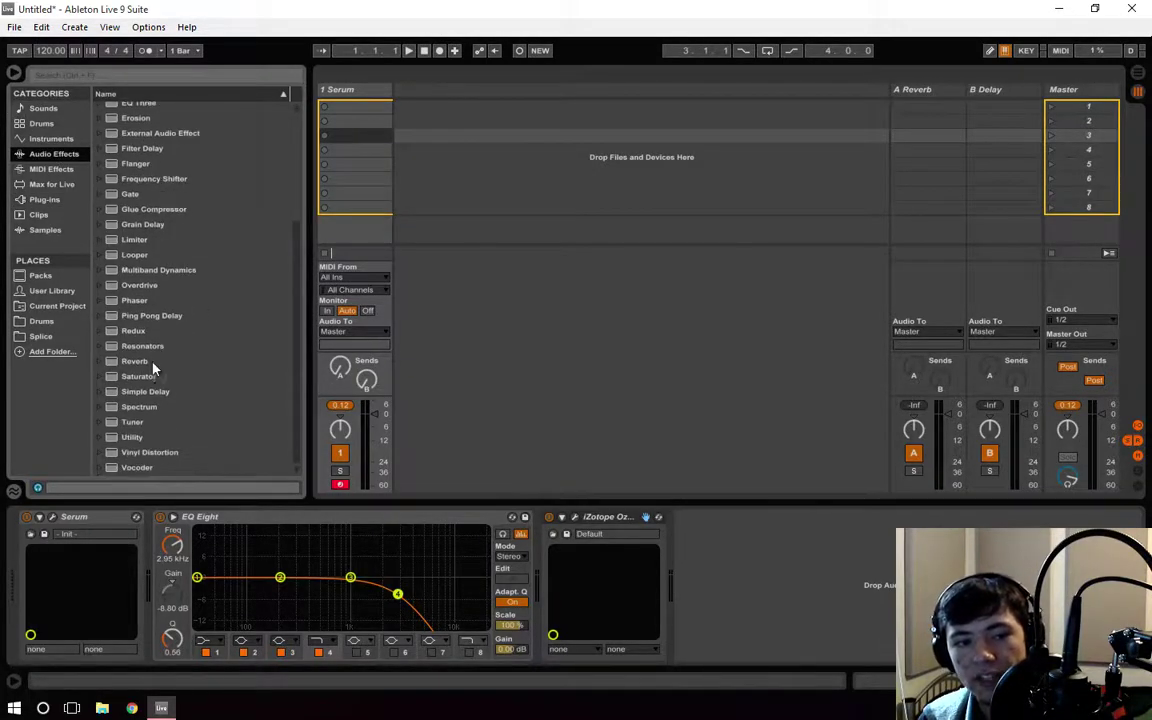
{"action": "left_click_drag", "start_coordinate": [145, 393], "coordinate": [365, 170]}
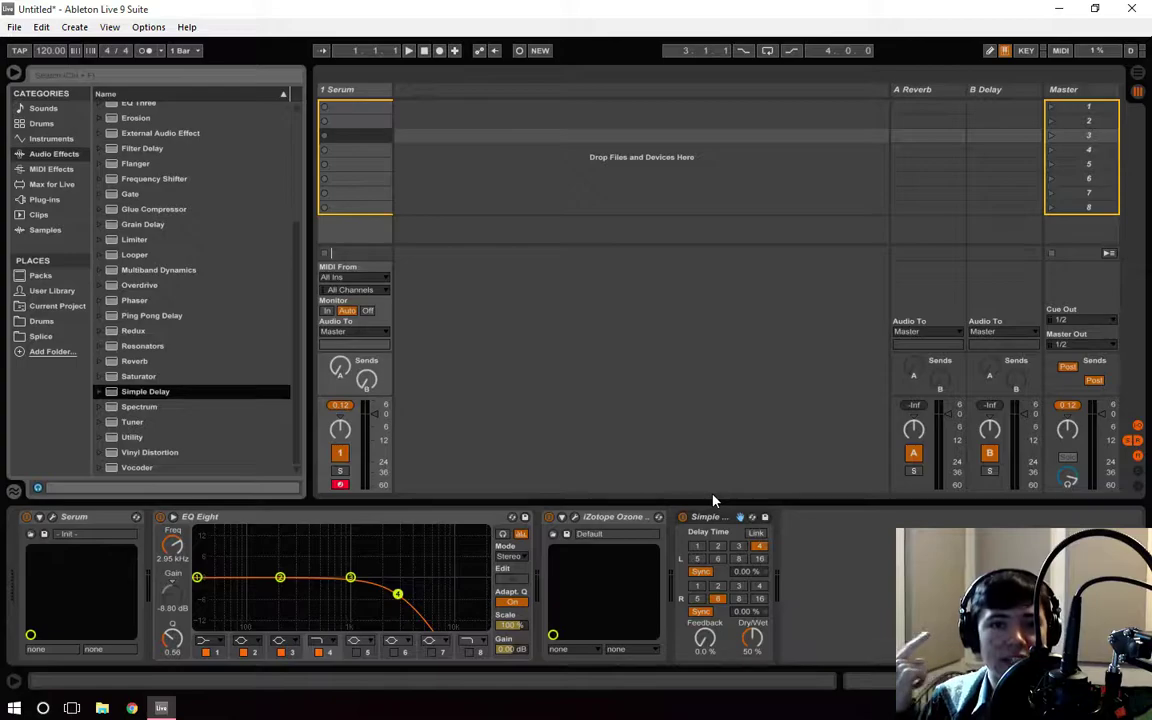
{"action": "left_click", "coordinate": [697, 546]}
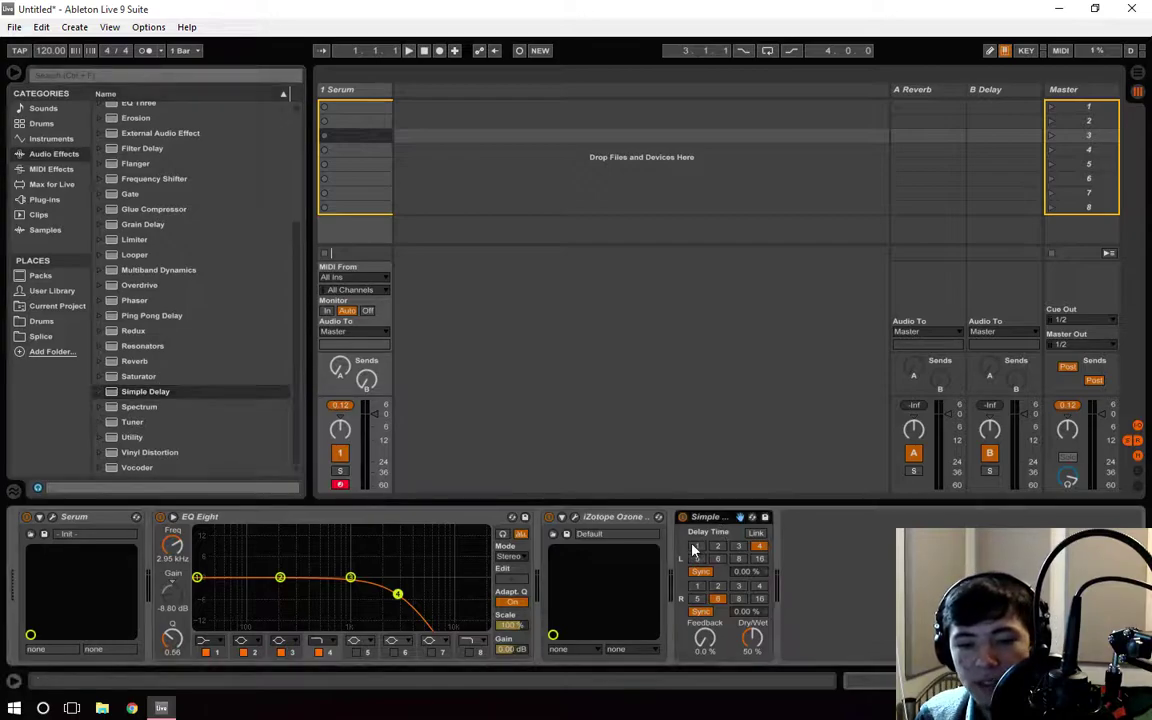
- Switch both Simple Delay channels to time mode and set the left delay to 1000 ms
{"action": "left_click", "coordinate": [697, 571]}
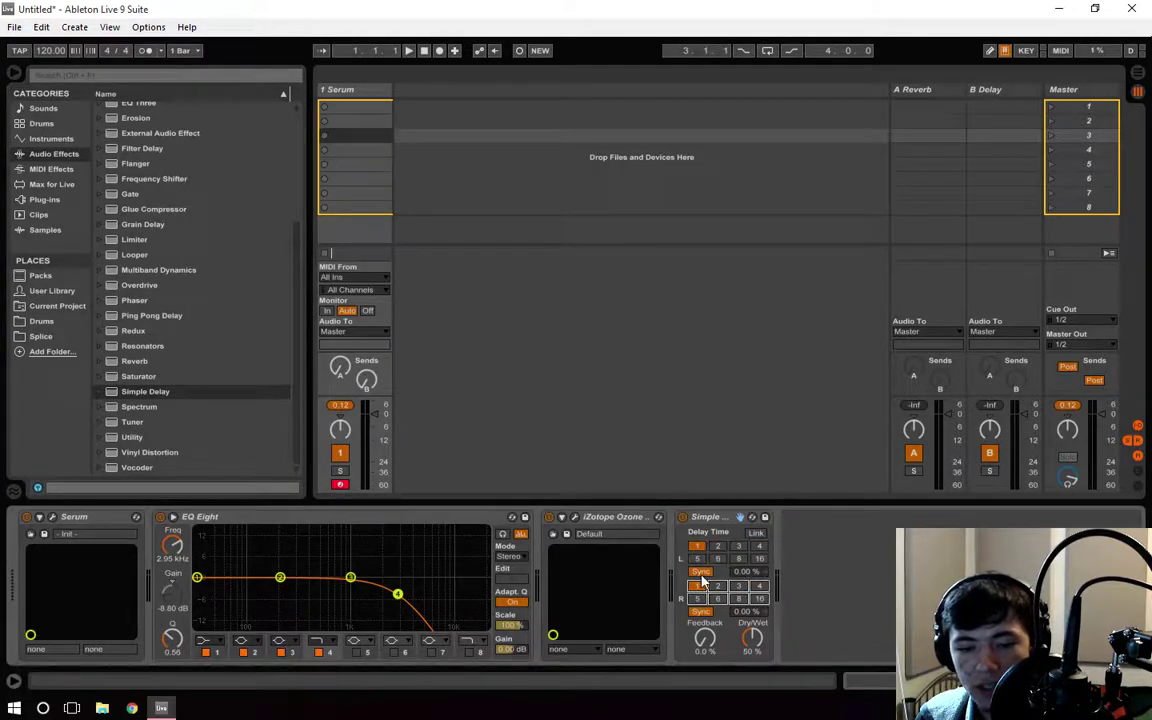
{"action": "left_click", "coordinate": [697, 586]}
{"action": "left_click", "coordinate": [700, 610]}
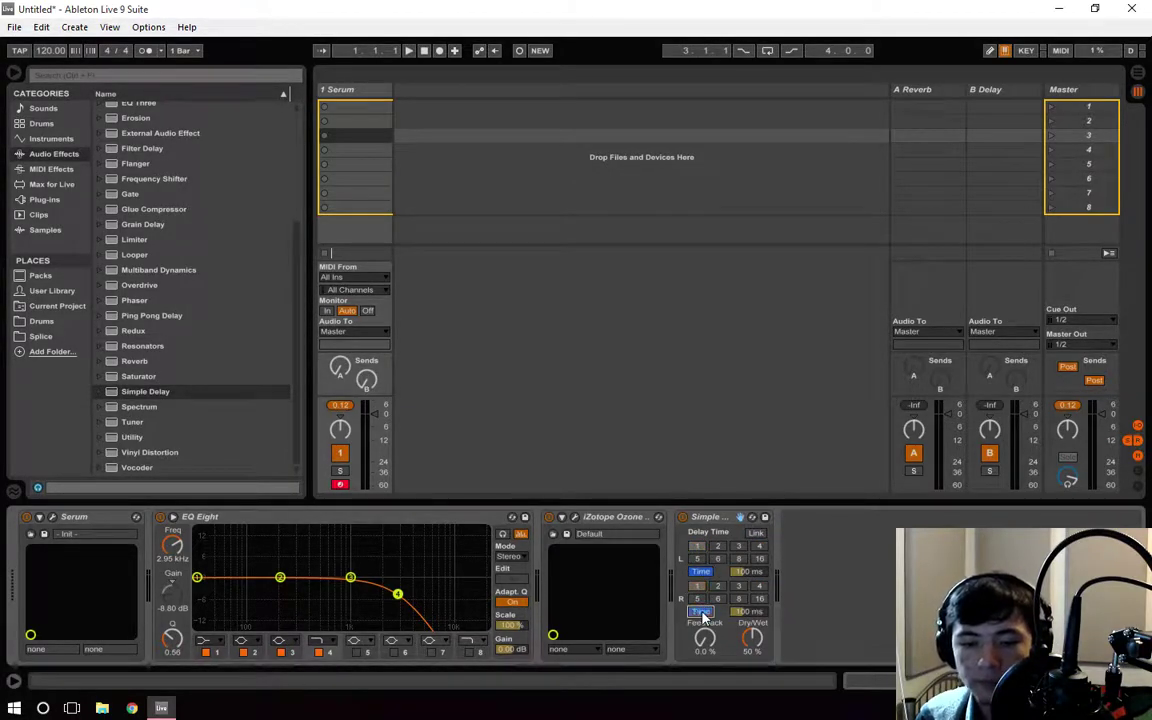
{"action": "left_click", "coordinate": [757, 573]}
{"action": "type", "text": "1000"}
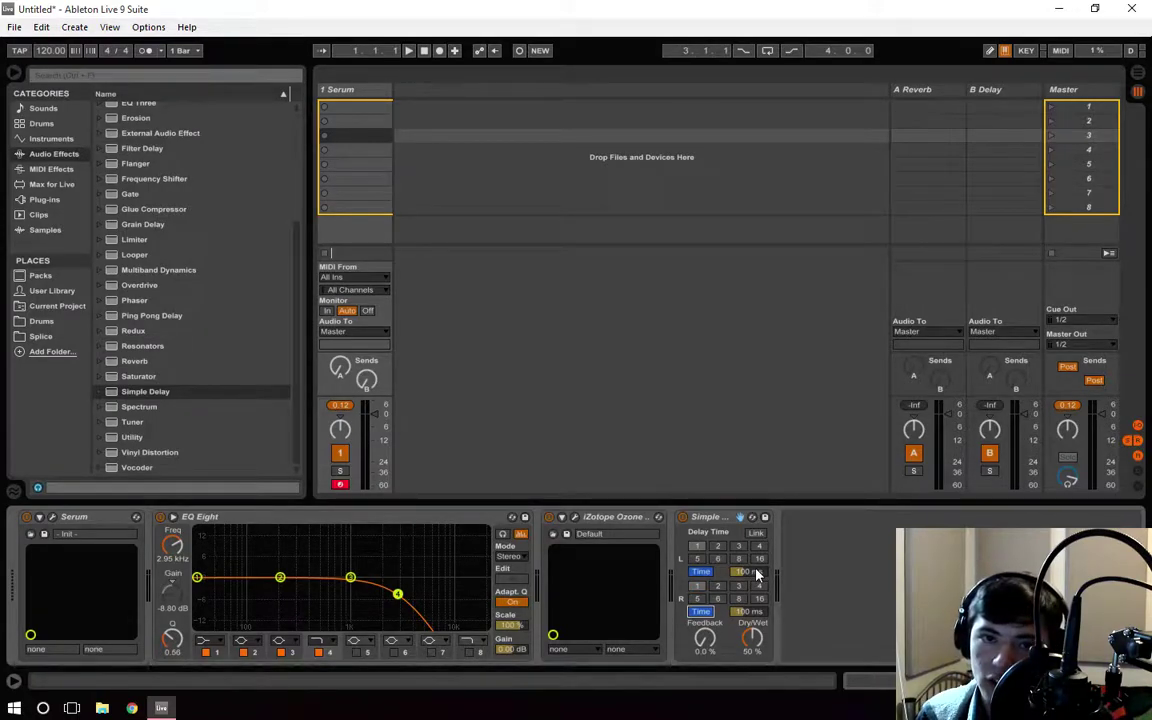
{"action": "key", "text": "Return"}
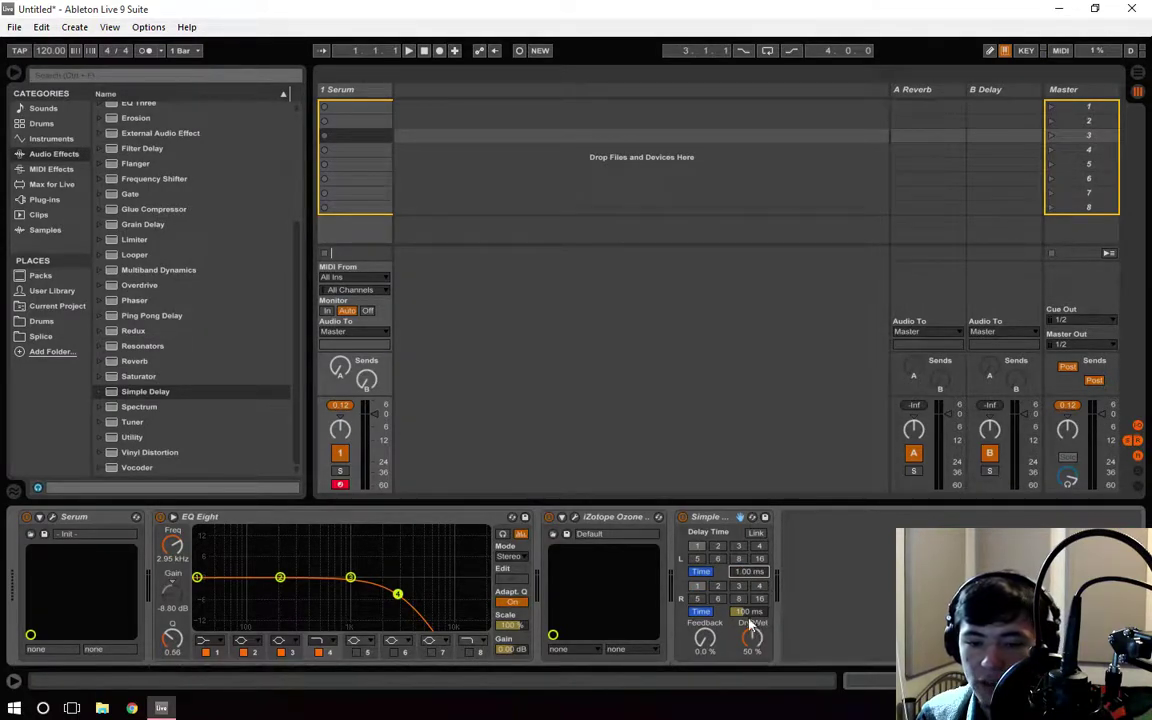
- Set the right delay time to 40.7 ms
{"action": "left_click_drag", "start_coordinate": [749, 612], "coordinate": [749, 650]}
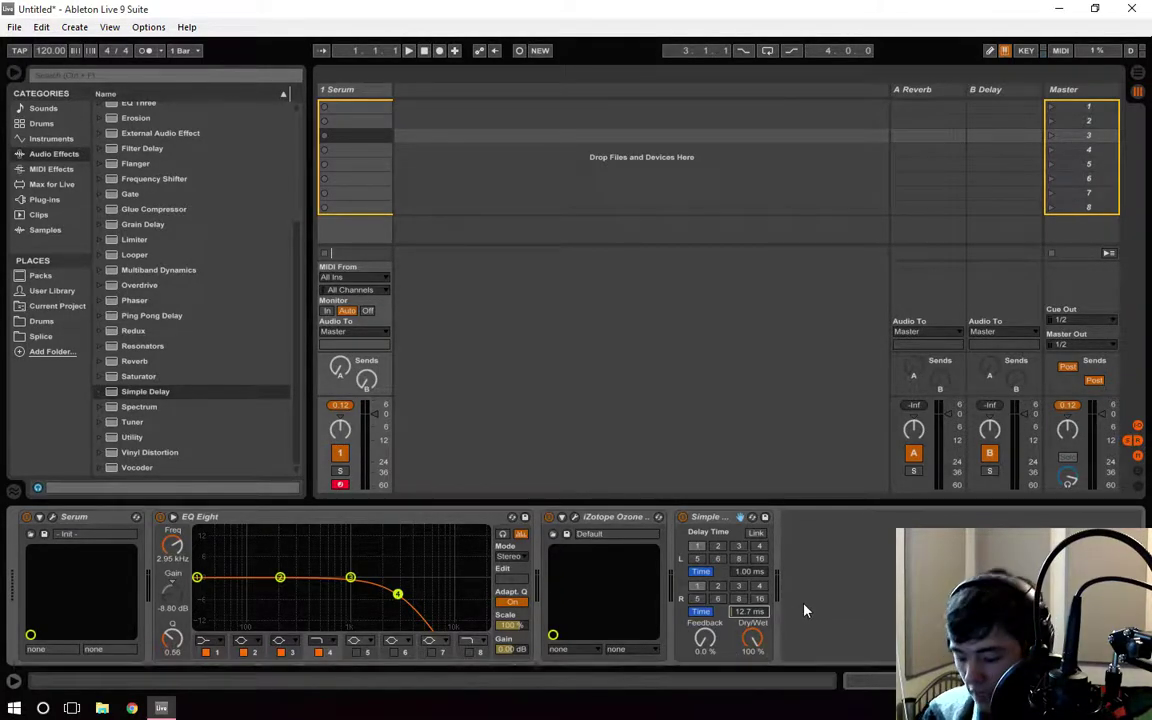
{"action": "type", "text": "10"}
{"action": "key", "text": "Return"}
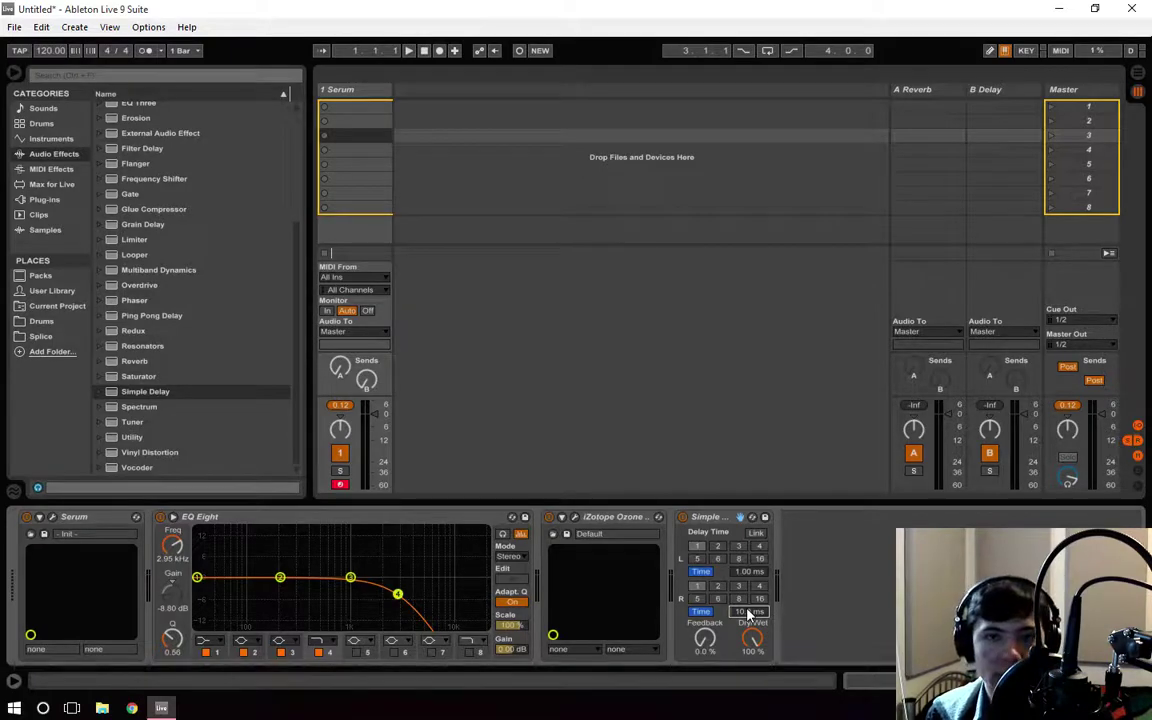
{"action": "mouse_move", "coordinate": [757, 612]}
{"action": "left_mouse_down"}
{"action": "mouse_move", "coordinate": [757, 592]}
{"action": "mouse_move", "coordinate": [770, 627]}
{"action": "mouse_move", "coordinate": [767, 600]}
{"action": "left_mouse_up"}
{"action": "scroll", "coordinate": [767, 611], "scroll_direction": "up", "scroll_amount": 3}
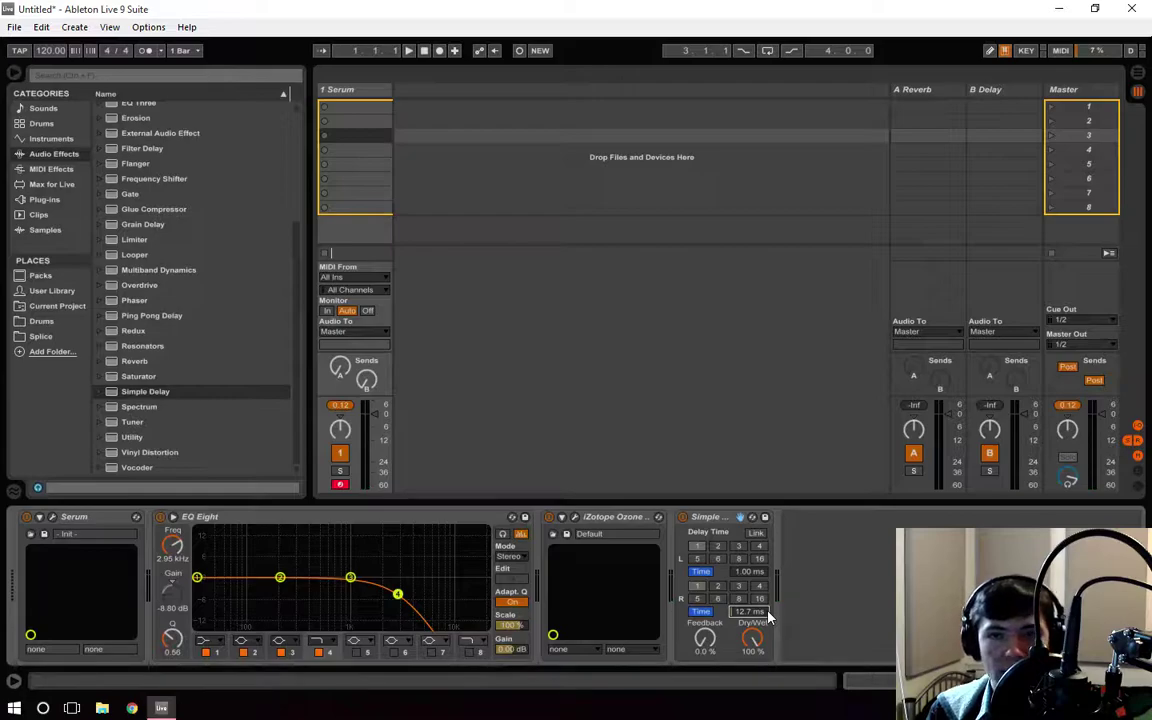
{"action": "left_click_drag", "start_coordinate": [767, 614], "coordinate": [767, 585]}
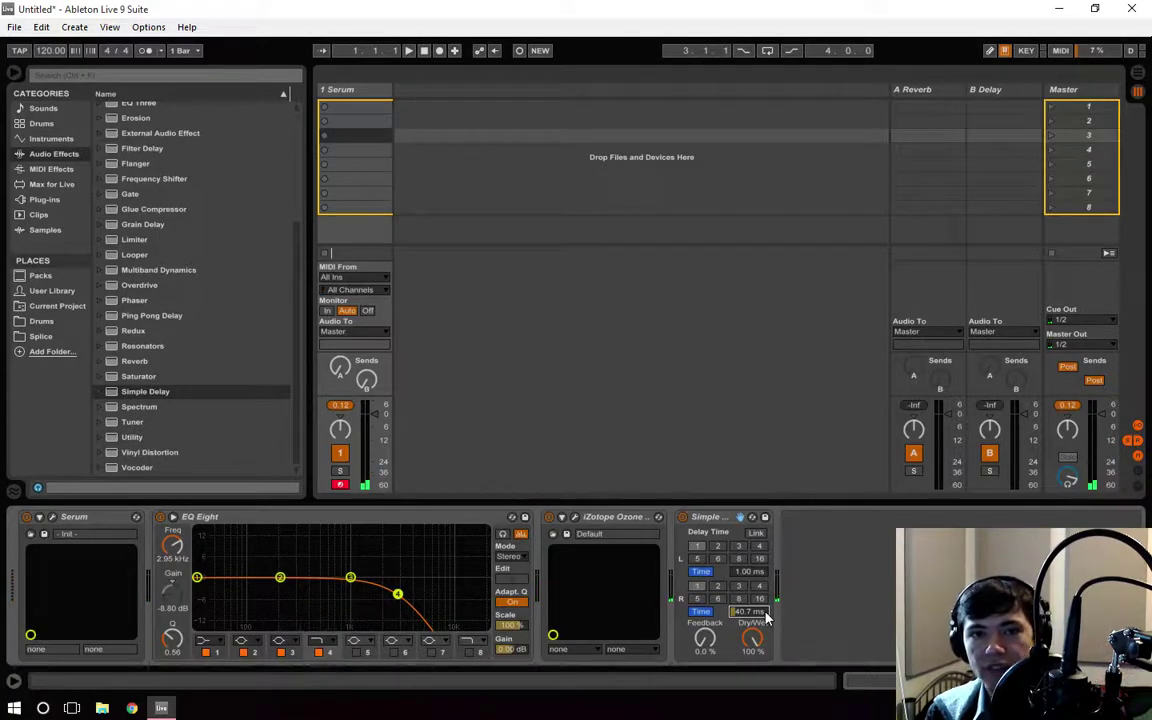
{"action": "right_click", "coordinate": [705, 528]}
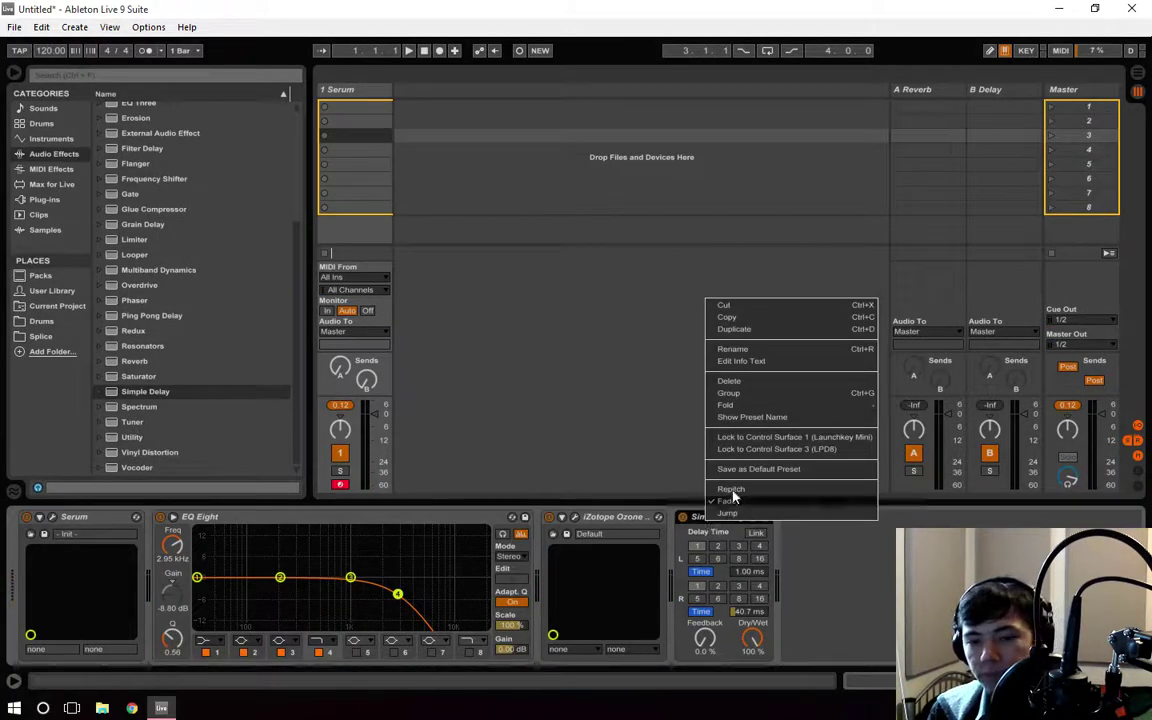
{"action": "left_click", "coordinate": [756, 391]}
{"action": "scroll", "coordinate": [209, 291], "scroll_direction": "up", "scroll_amount": 3}
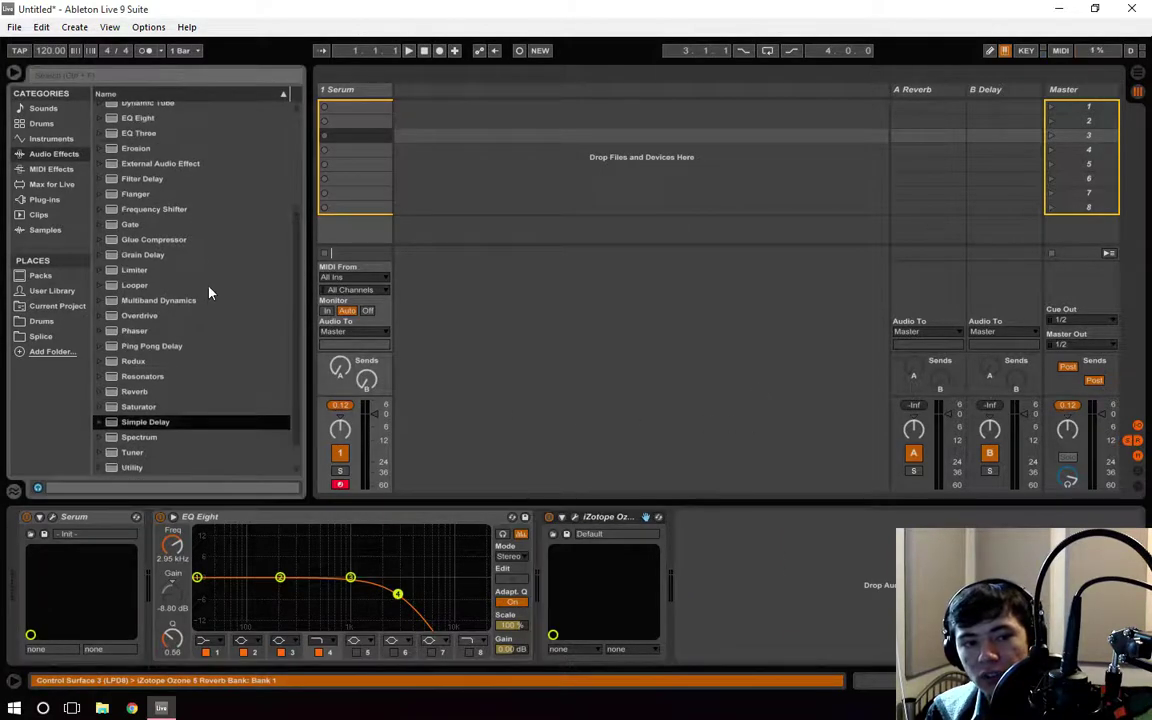
{"action": "scroll", "coordinate": [210, 291], "scroll_direction": "up", "scroll_amount": 5}
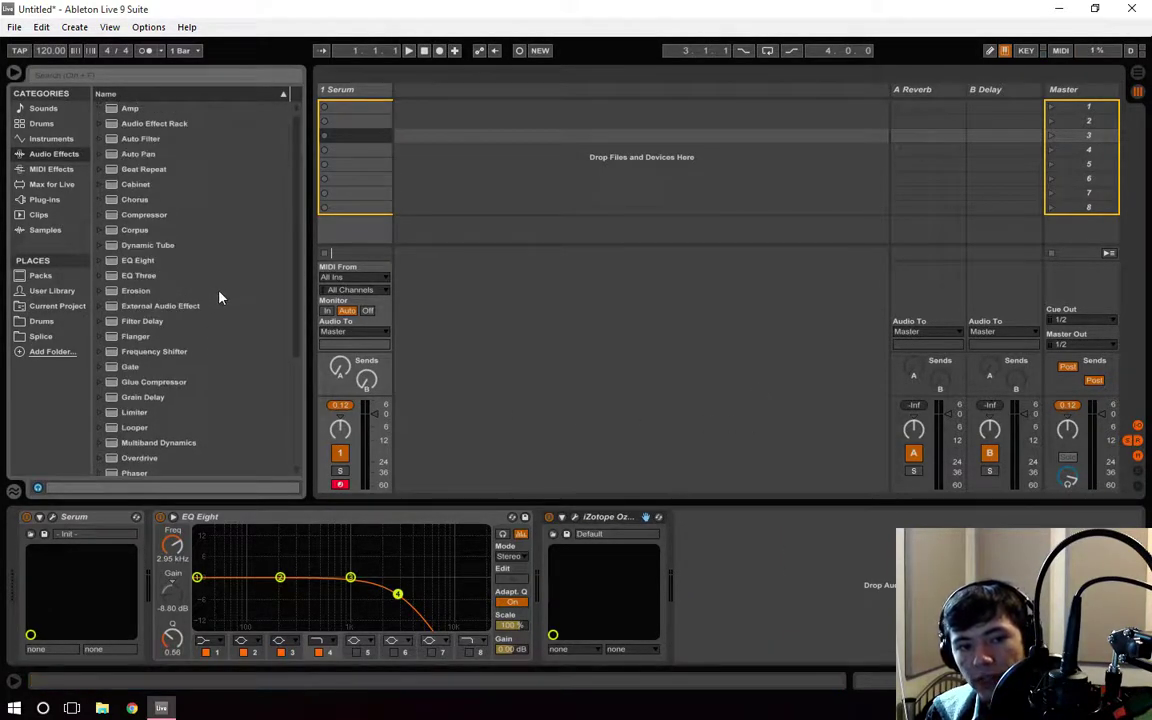
{"action": "scroll", "coordinate": [218, 297], "scroll_direction": "down", "scroll_amount": 5}
{"action": "scroll", "coordinate": [226, 325], "scroll_direction": "down", "scroll_amount": 2}
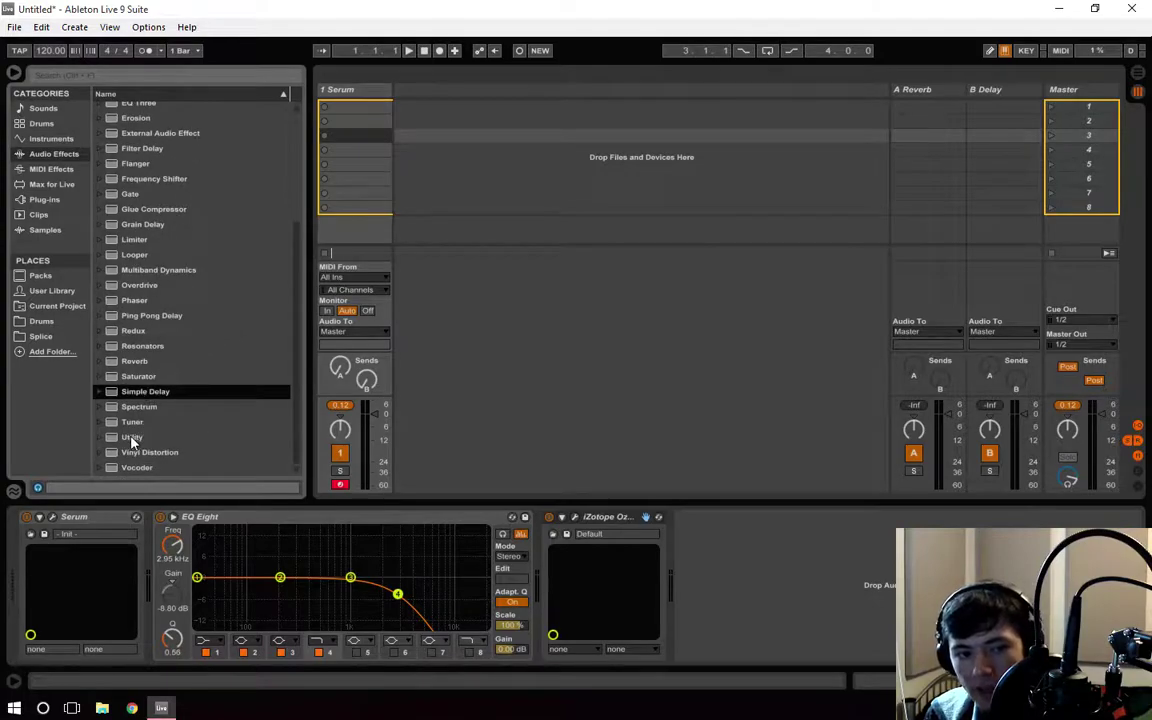
{"action": "left_click_drag", "start_coordinate": [131, 438], "coordinate": [774, 545]}
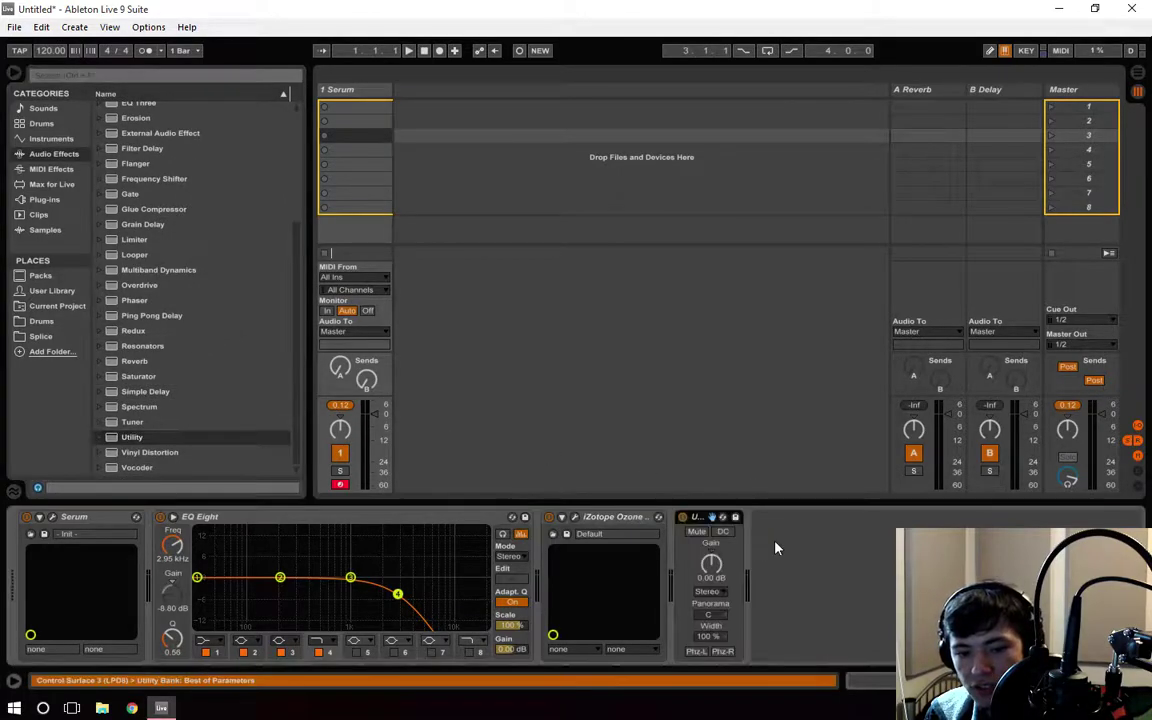
{"action": "right_click", "coordinate": [703, 517]}
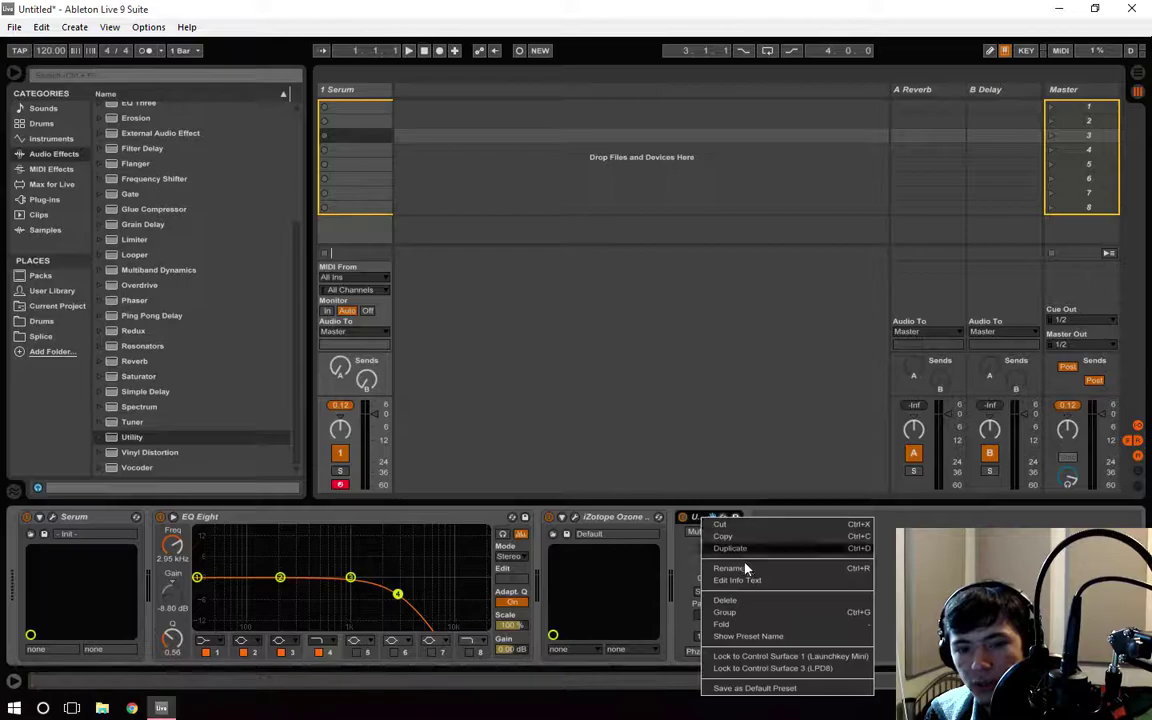
{"action": "left_click", "coordinate": [725, 600]}
{"action": "scroll", "coordinate": [170, 180], "scroll_direction": "up", "scroll_amount": 1}
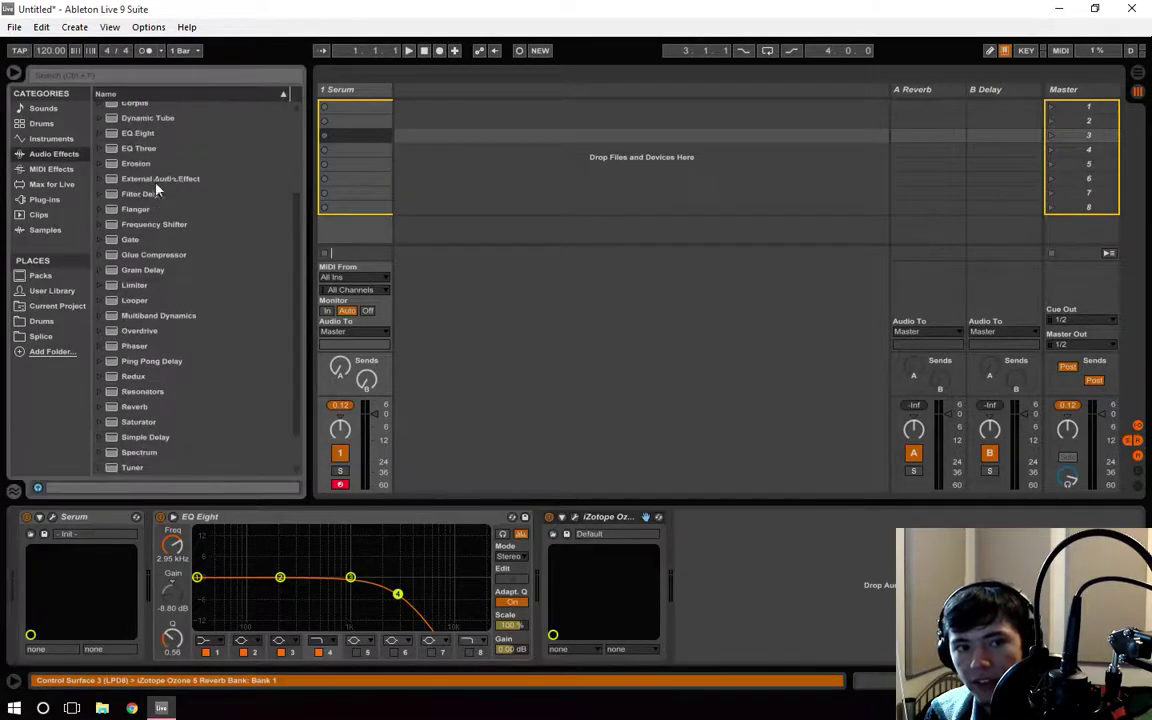
{"action": "left_click", "coordinate": [111, 182]}
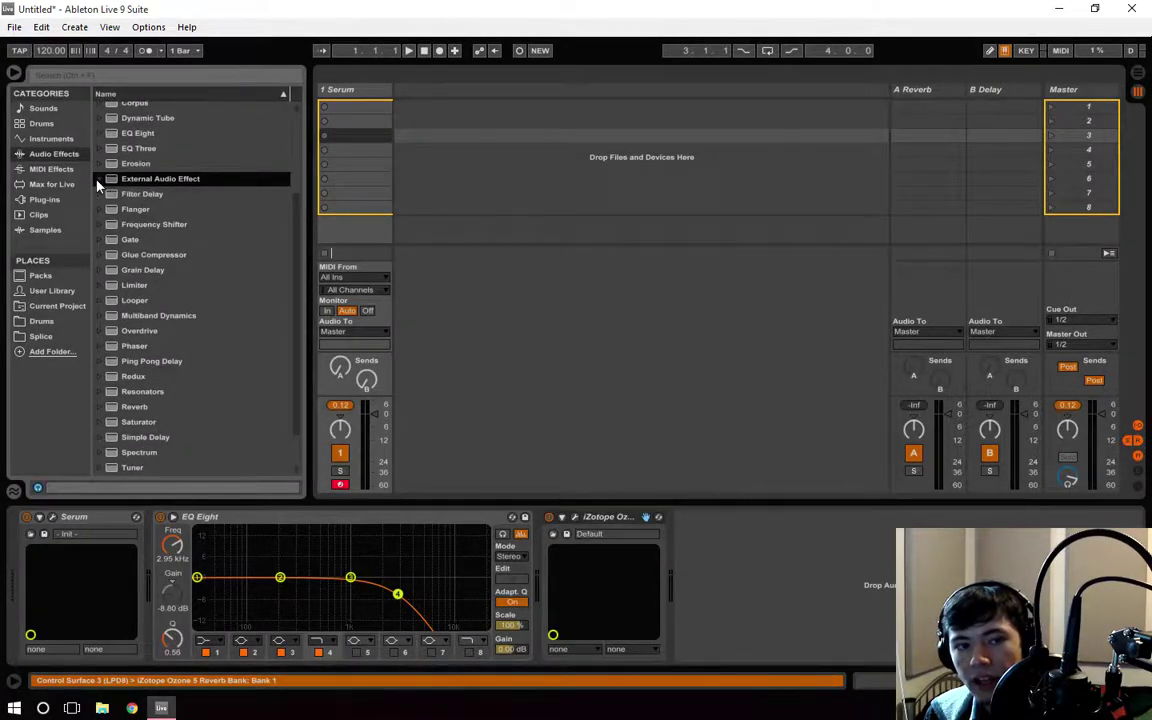
{"action": "scroll", "coordinate": [143, 193], "scroll_direction": "up", "scroll_amount": 3}
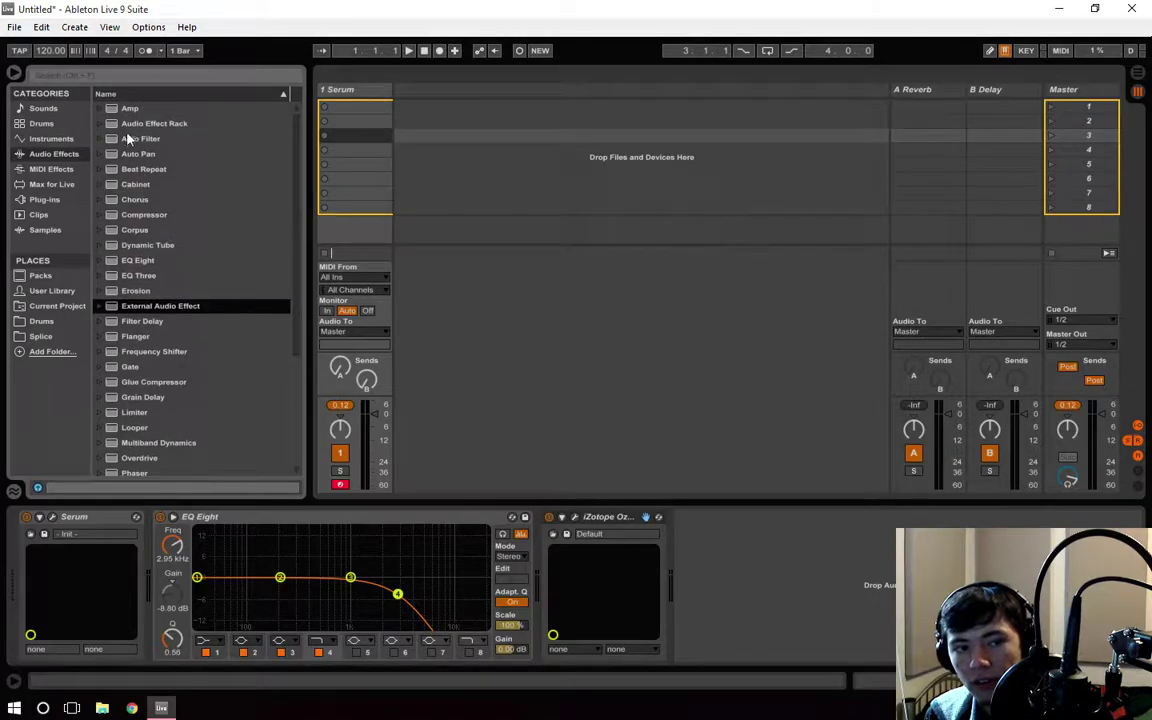
- Add an Audio Effect Rack after Ozone and drop Utility into it, giving two chains at 0.0 dB
{"action": "left_click_drag", "start_coordinate": [130, 123], "coordinate": [725, 545]}
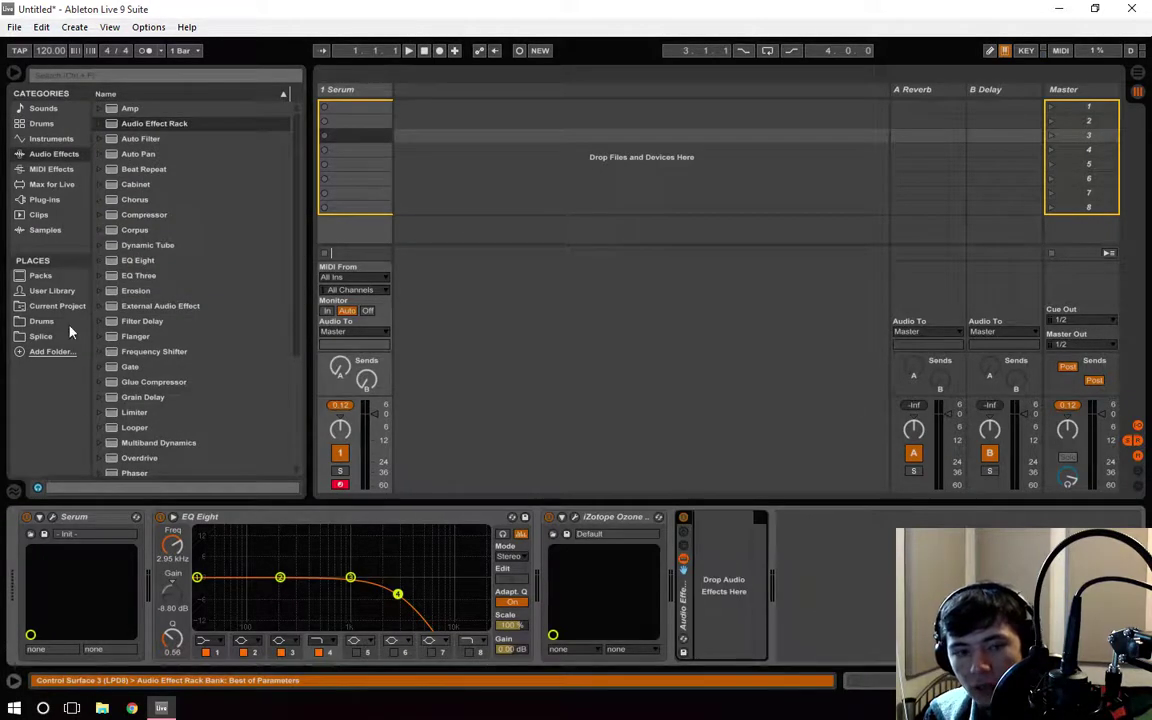
{"action": "scroll", "coordinate": [150, 365], "scroll_direction": "down", "scroll_amount": 5}
{"action": "left_click_drag", "start_coordinate": [131, 437], "coordinate": [730, 606]}
{"action": "left_click", "coordinate": [684, 553]}
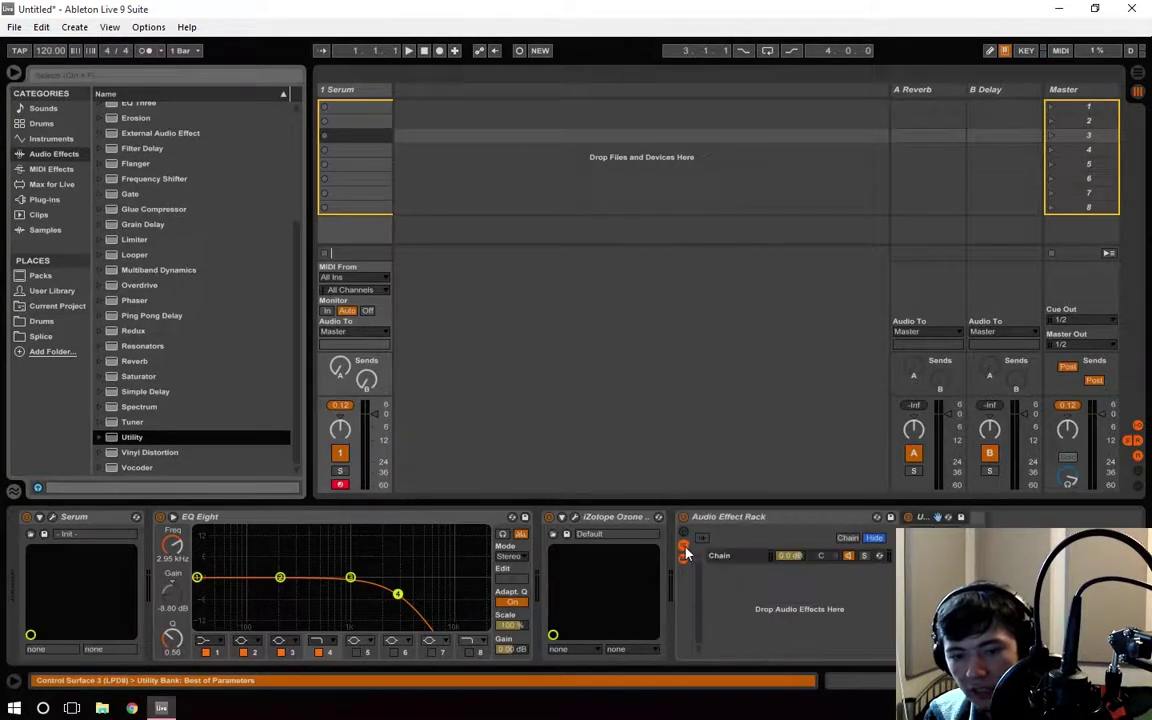
{"action": "left_click_drag", "start_coordinate": [138, 437], "coordinate": [848, 609]}
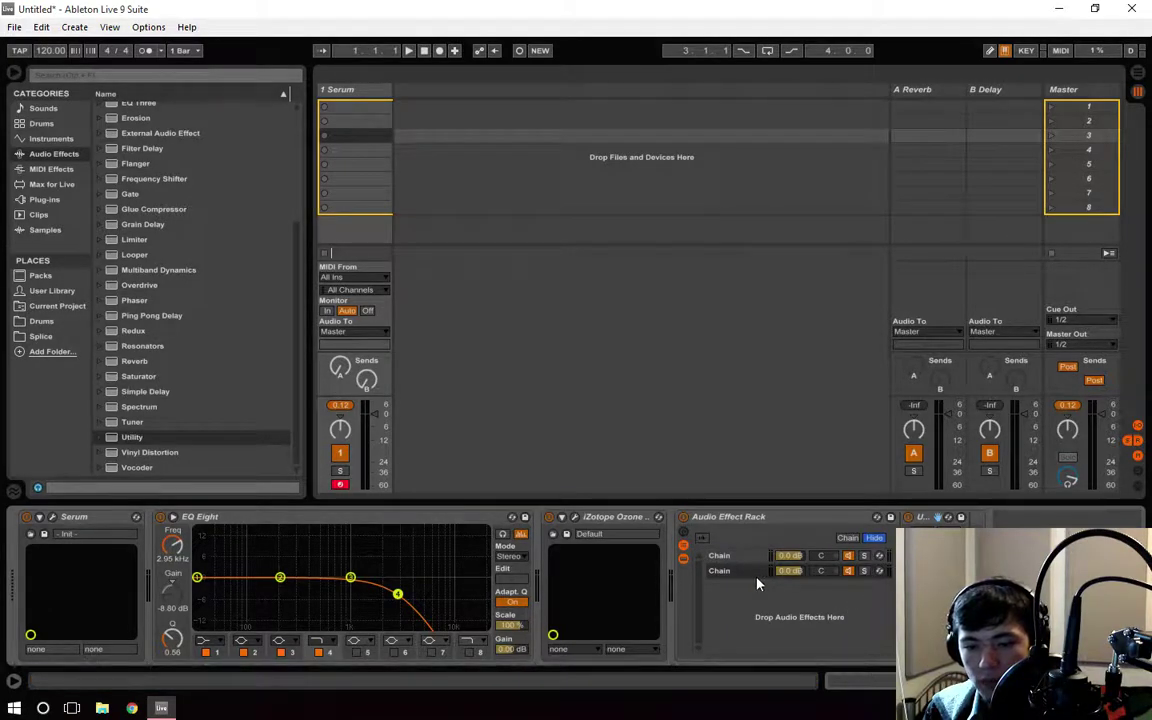
{"action": "left_click", "coordinate": [731, 570]}
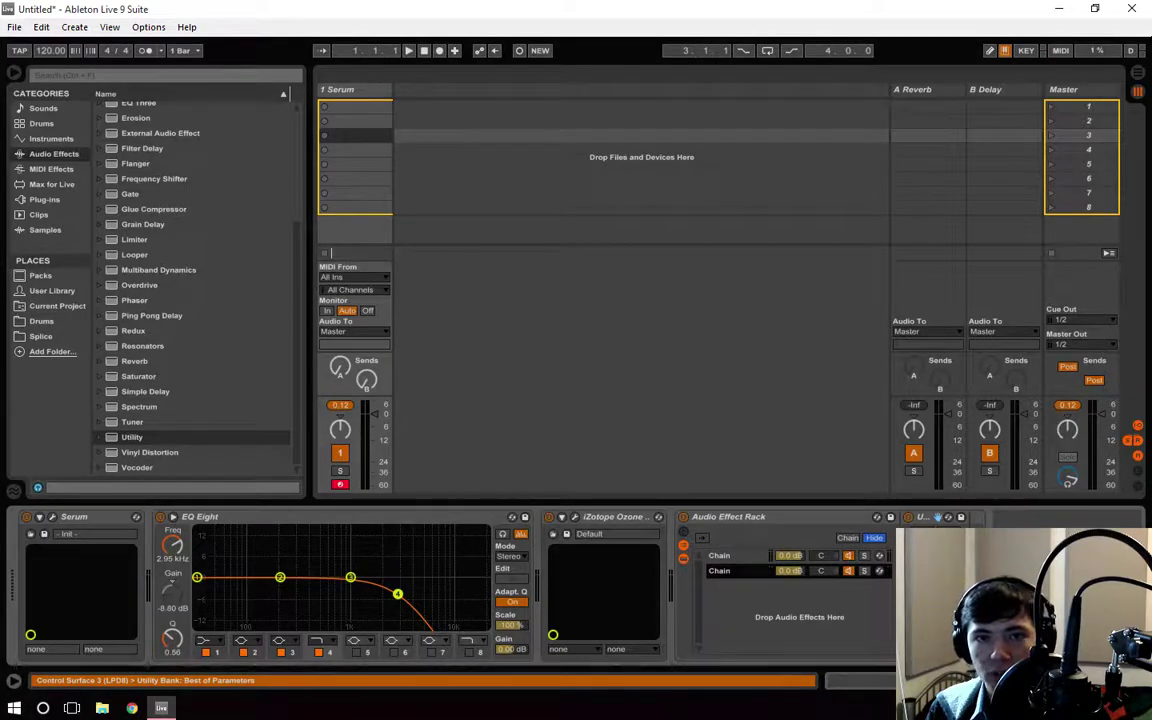
{"action": "left_click", "coordinate": [826, 556]}
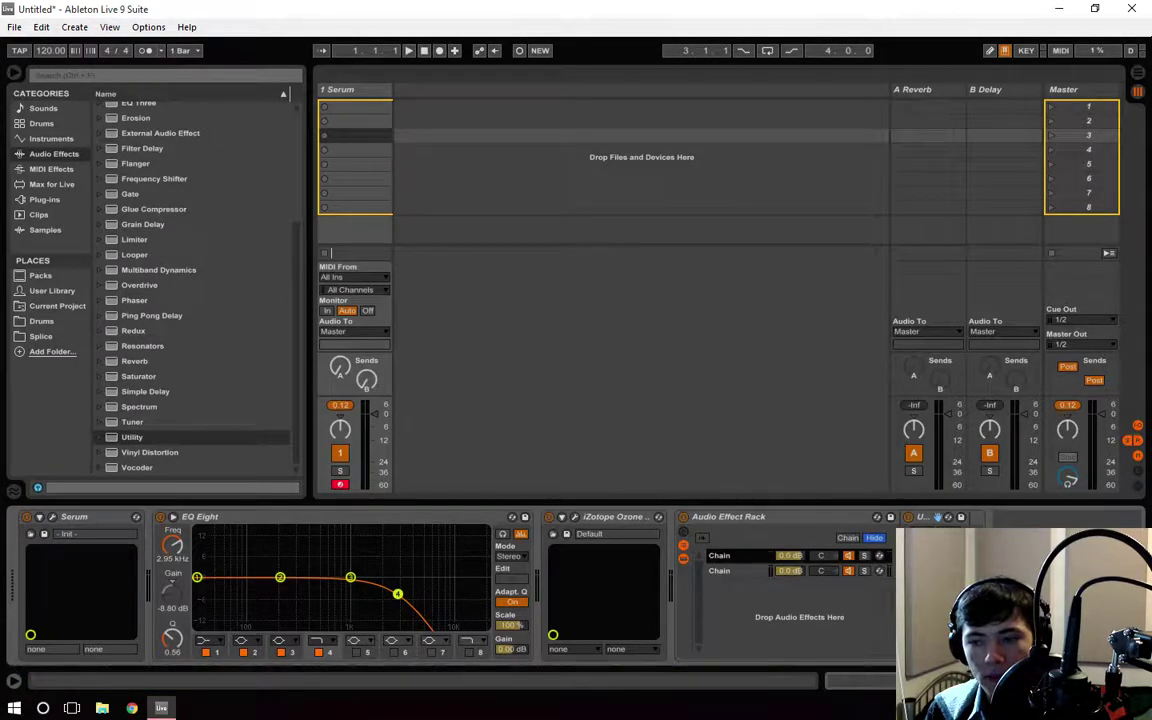
- Play the song to hear the Serum track through its effect chain
{"action": "key", "text": "space"}
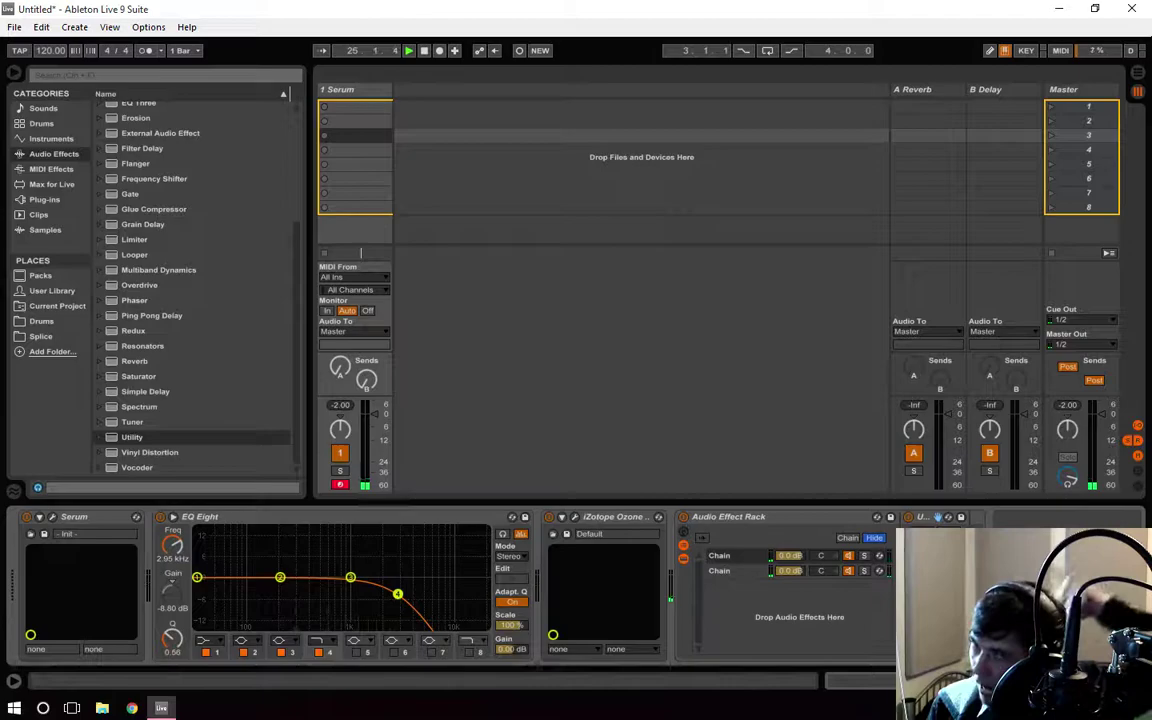
- Delete the Audio Effect Rack and iZotope Ozone, then adjust the Serum track's pan
{"action": "right_click", "coordinate": [849, 524]}
{"action": "key", "text": "Escape"}
{"action": "key", "text": "Delete"}
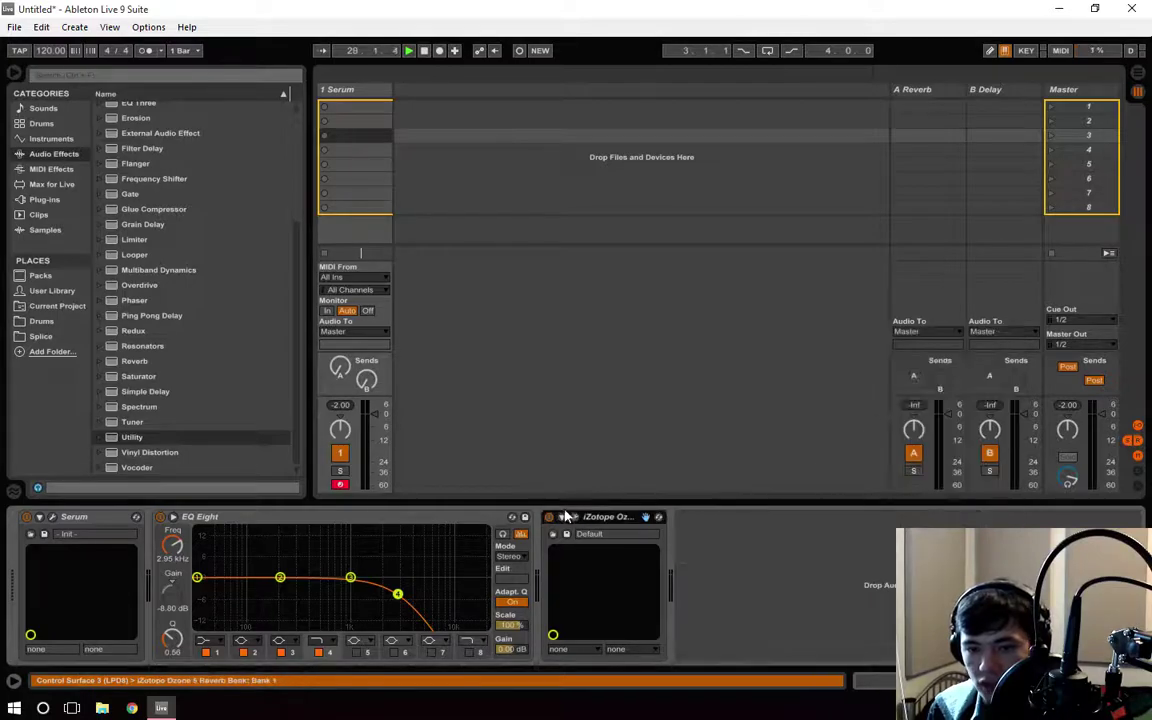
{"action": "right_click", "coordinate": [604, 518]}
{"action": "left_click", "coordinate": [622, 599]}
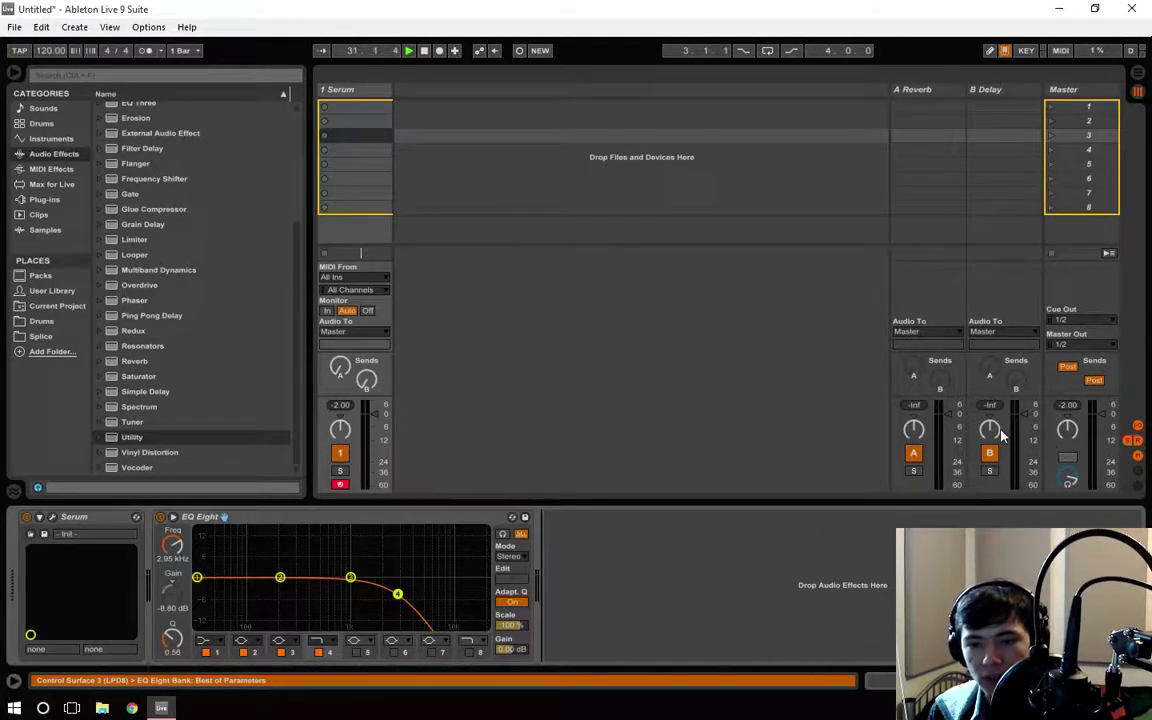
{"action": "mouse_move", "coordinate": [340, 428]}
{"action": "left_mouse_down"}
{"action": "mouse_move", "coordinate": [340, 450]}
{"action": "mouse_move", "coordinate": [340, 428]}
{"action": "left_mouse_up"}
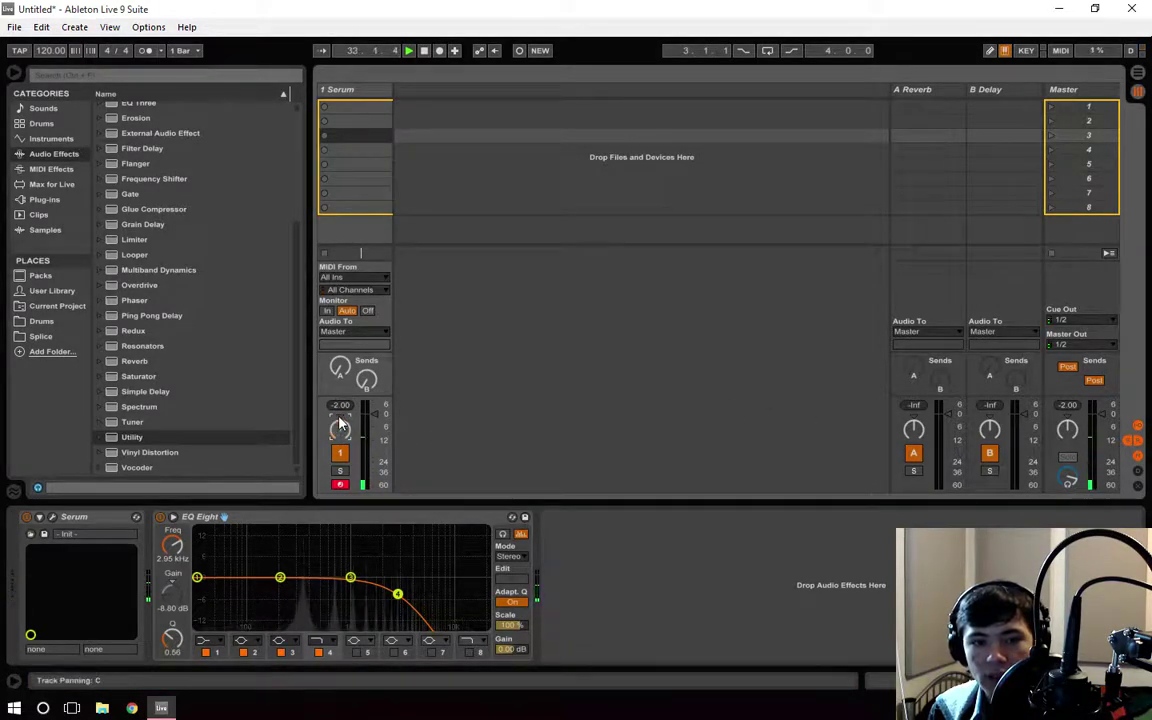